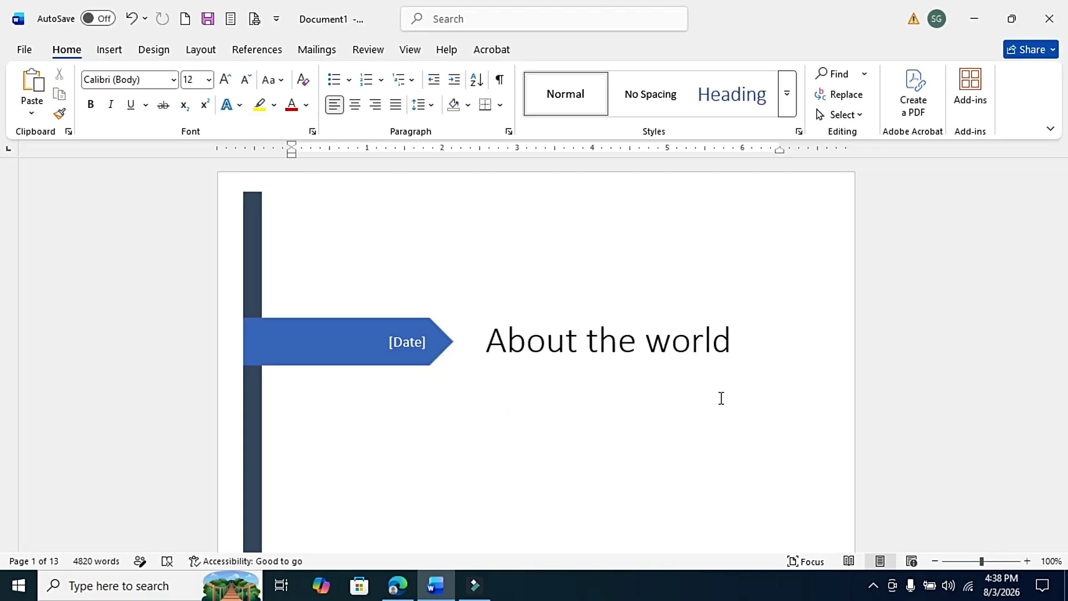
Step: Create a blank document and fill it with sample text using =rand(100)
{"action": "key", "text": "ctrl+n"}
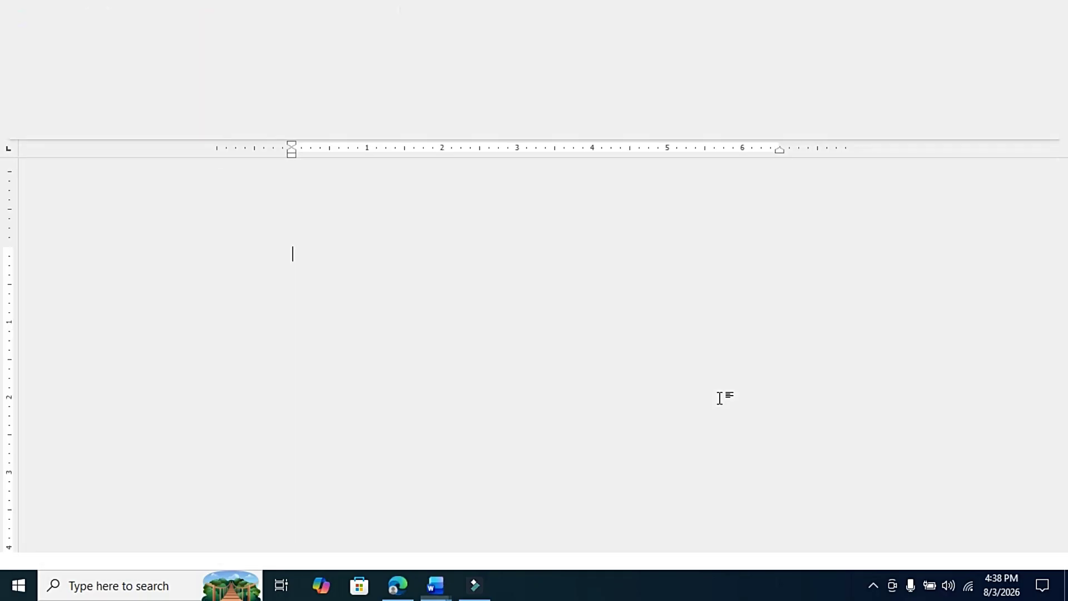
{"action": "type", "text": "="}
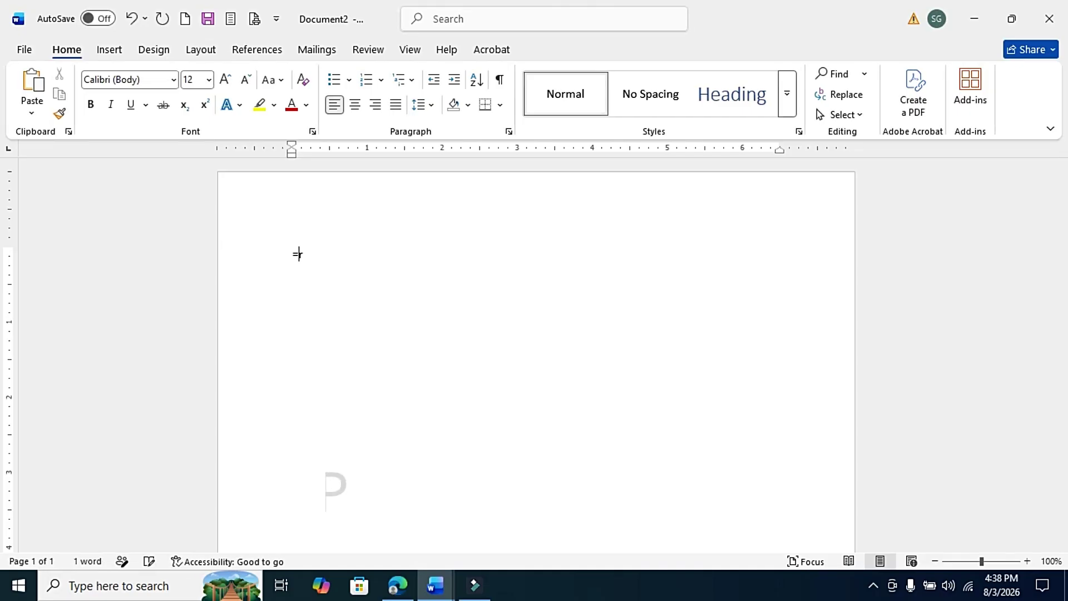
{"action": "type", "text": "rand"}
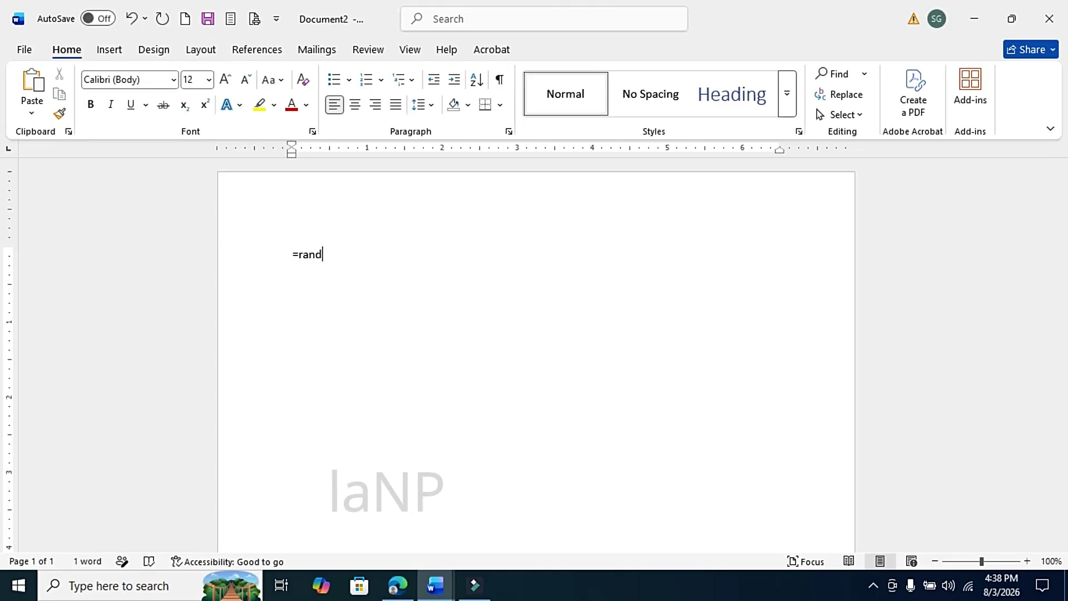
{"action": "type", "text": "(100)"}
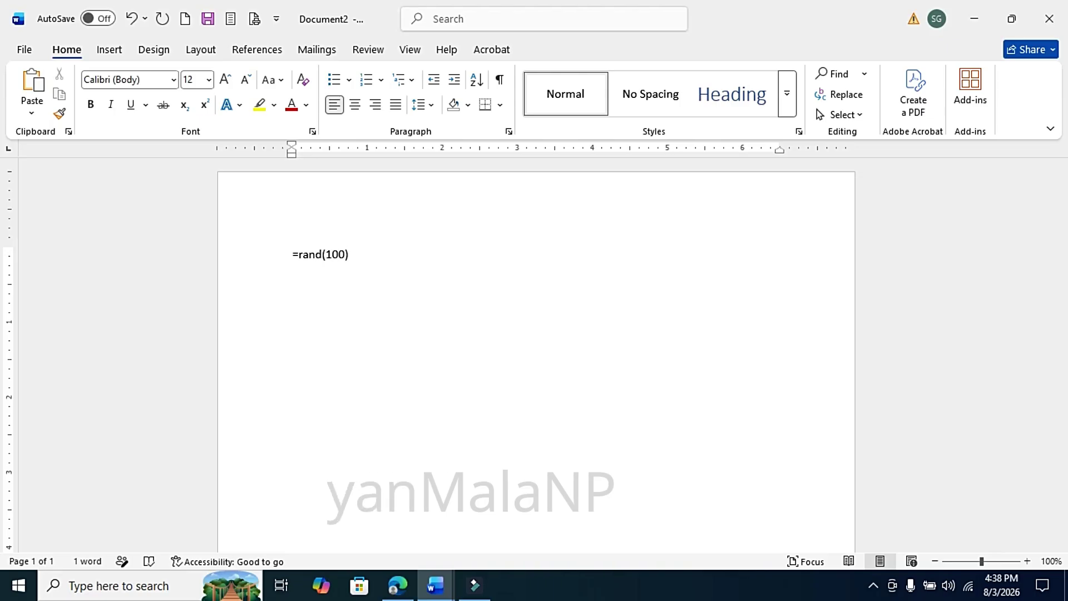
{"action": "key", "text": "Return"}
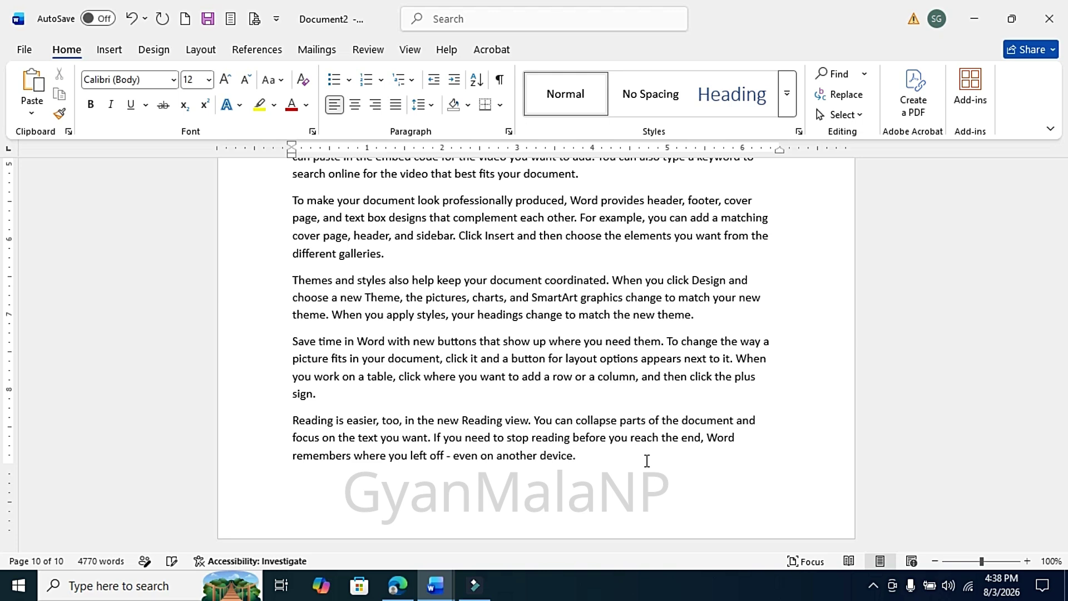
Step: Add the heading "1 Nepal" above the first paragraph of the document and apply the Heading 1 style
{"action": "key", "text": "ctrl+Home"}
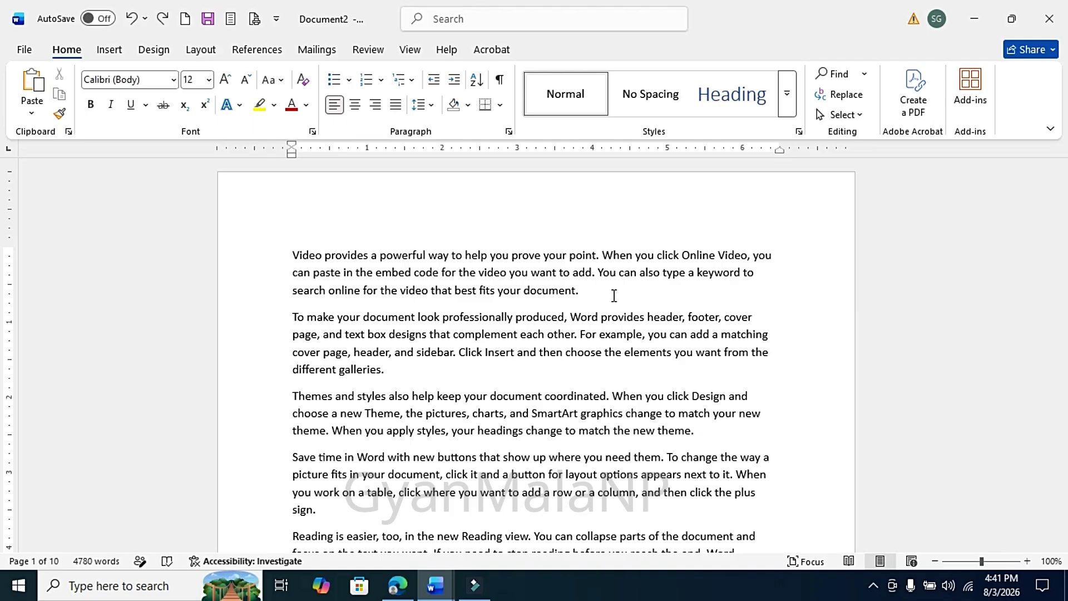
{"action": "key", "text": "Return"}
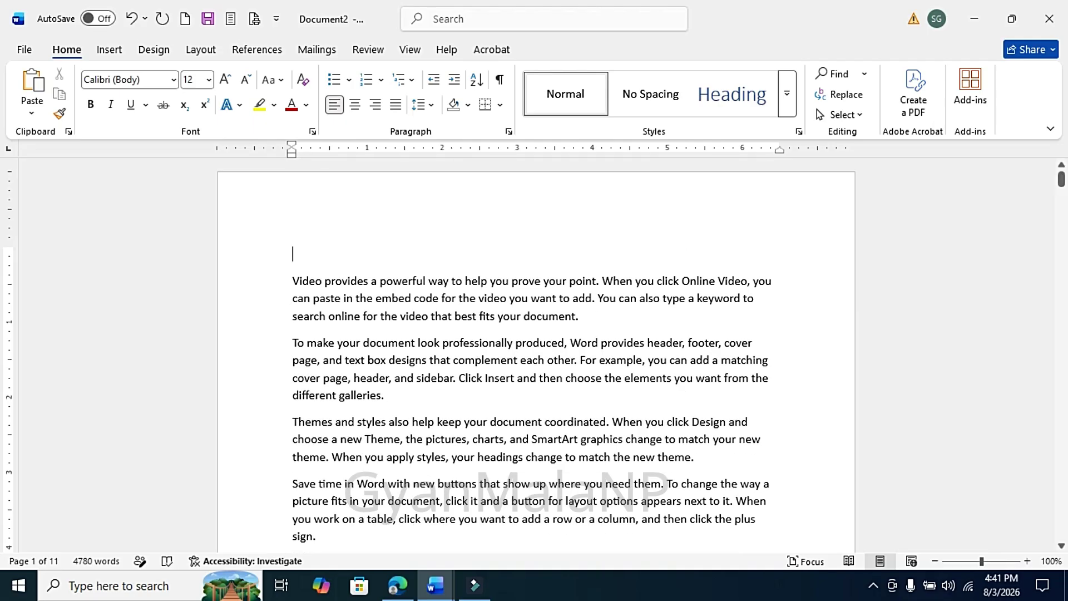
{"action": "type", "text": "1 Nepal"}
{"action": "left_click_drag", "start_coordinate": [349, 254], "coordinate": [270, 260]}
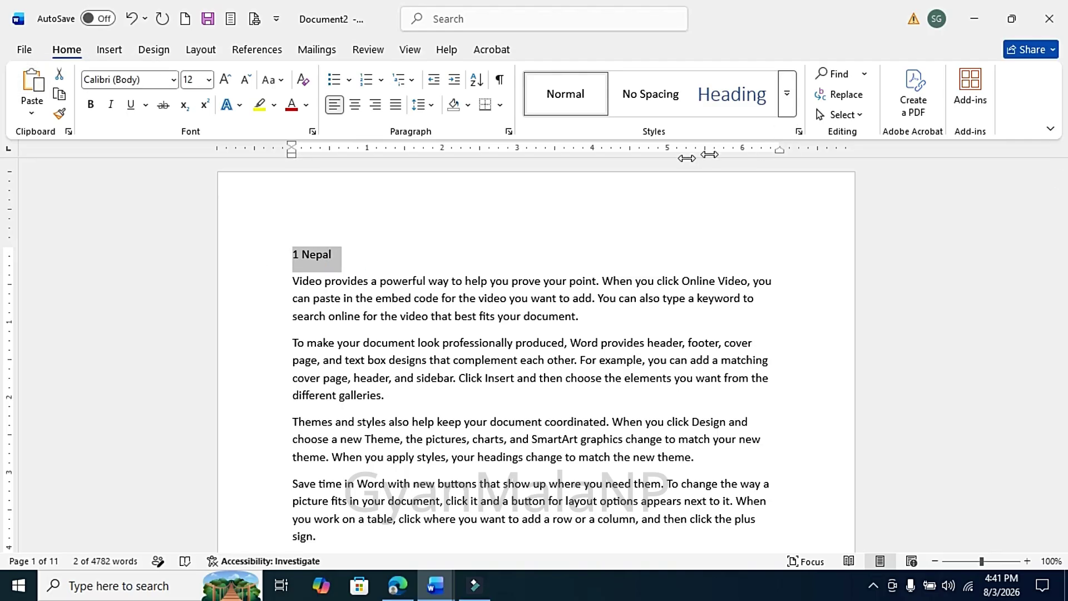
{"action": "left_click", "coordinate": [788, 100]}
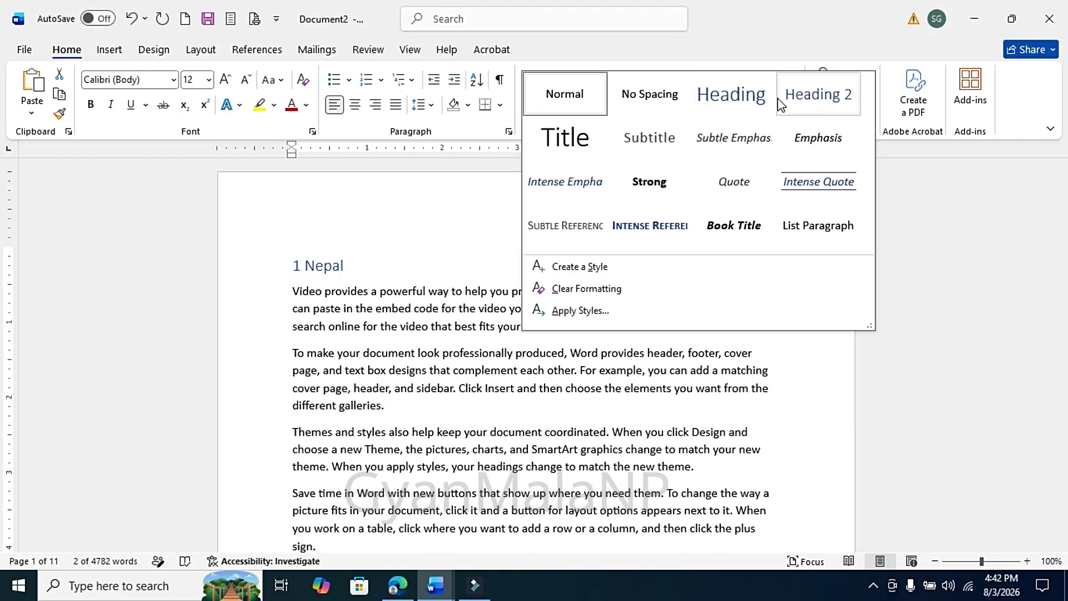
{"action": "left_click", "coordinate": [733, 102]}
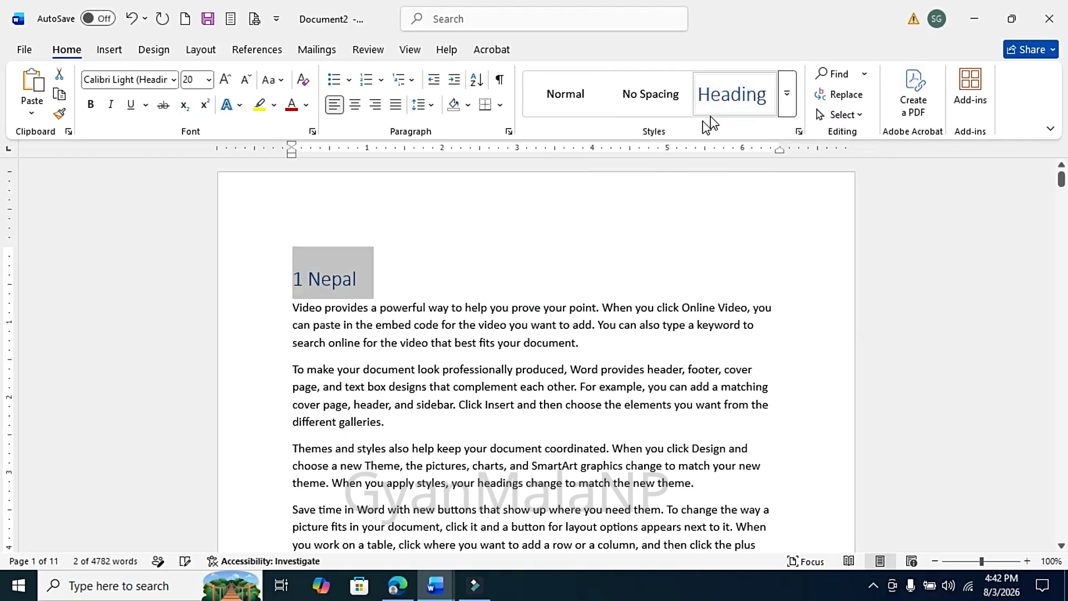
Step: Add the heading "2 India" above a "Themes and styles" paragraph on page 4 and apply the Heading 1 style
{"action": "left_click_drag", "start_coordinate": [1062, 177], "coordinate": [1063, 287]}
{"action": "left_click", "coordinate": [432, 268]}
{"action": "key", "text": "Return"}
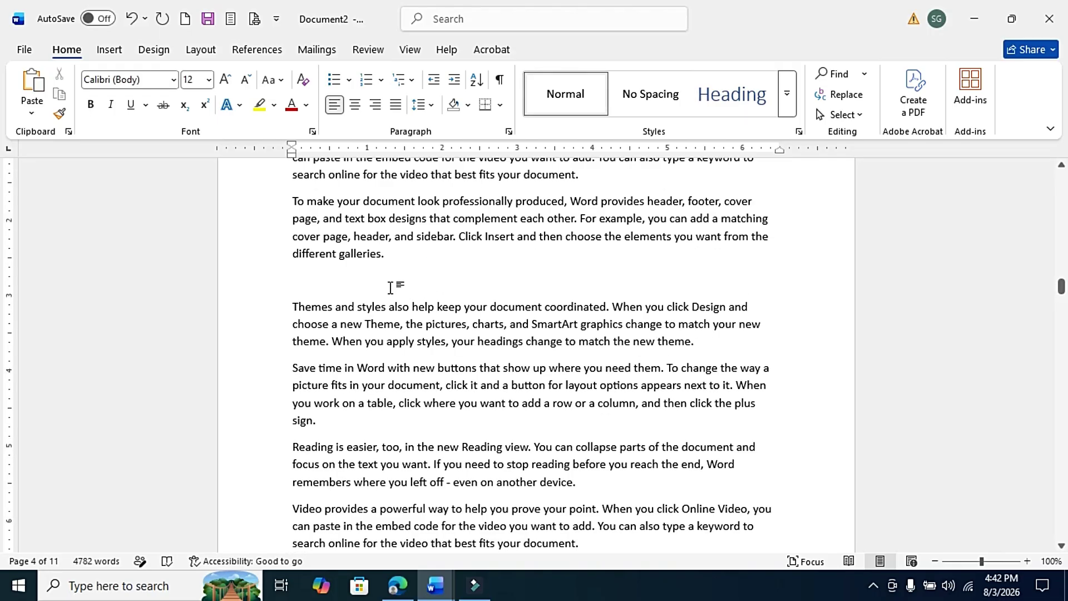
{"action": "type", "text": "India"}
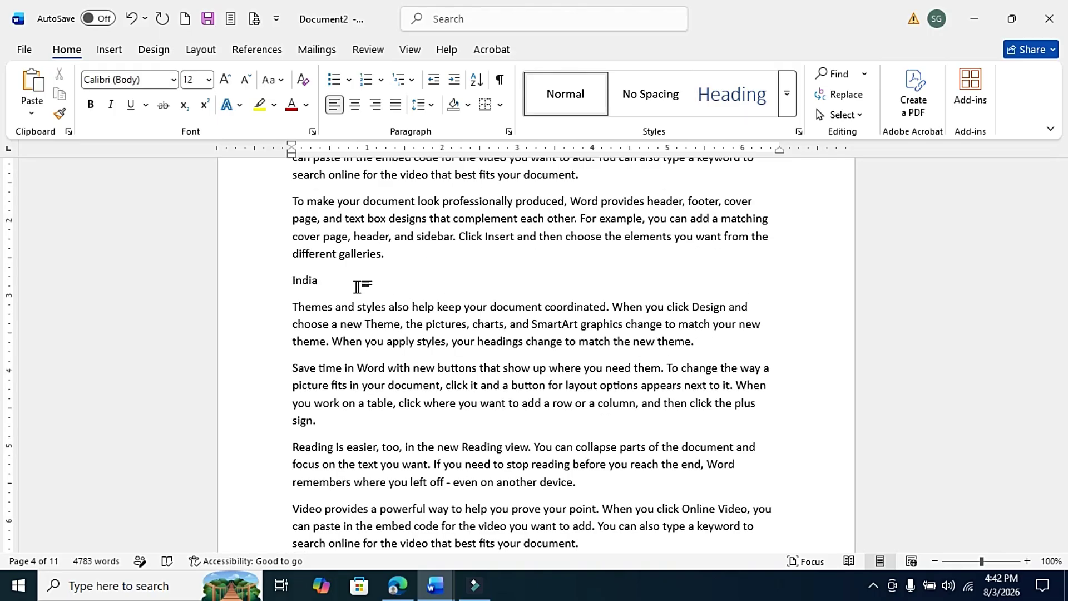
{"action": "triple_click", "coordinate": [349, 286]}
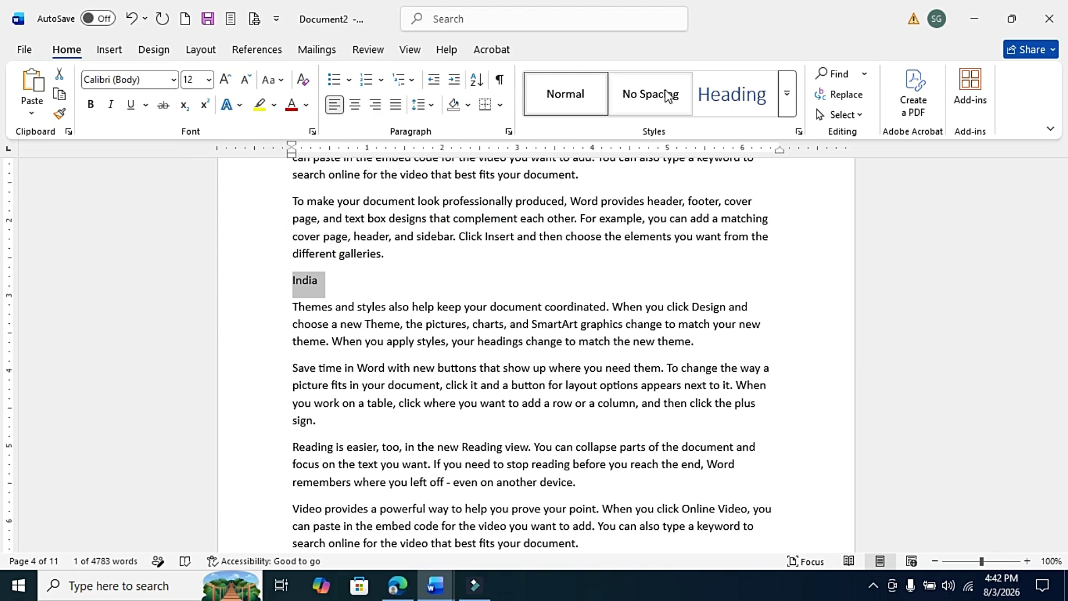
{"action": "left_click", "coordinate": [726, 106]}
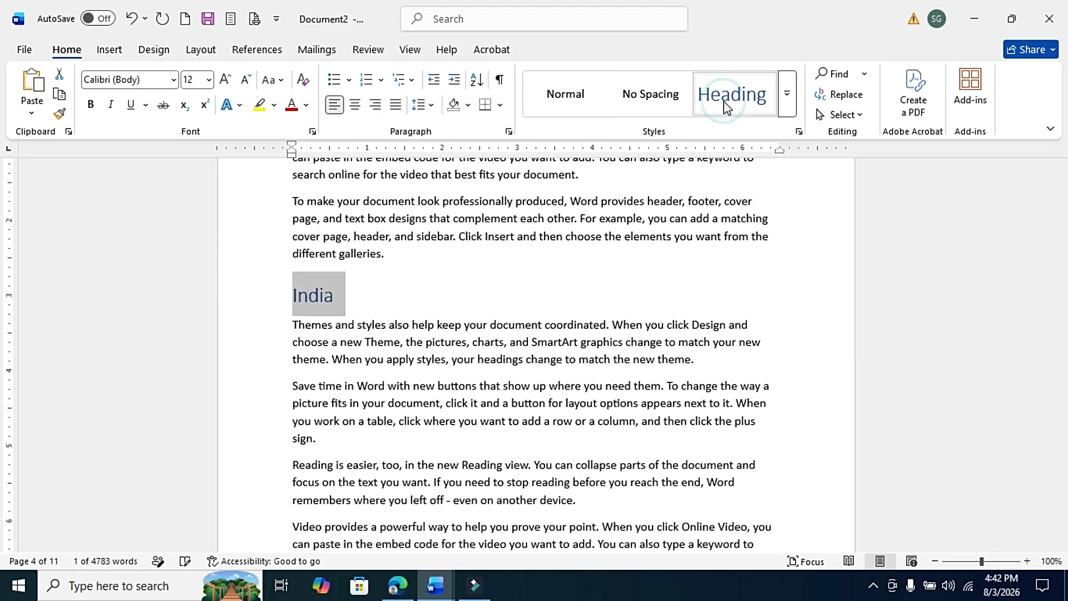
Step: Add the heading "3 China" above a "Reading is easier" paragraph on page 6 and apply the Heading 1 style
{"action": "left_click_drag", "start_coordinate": [1060, 295], "coordinate": [1054, 366]}
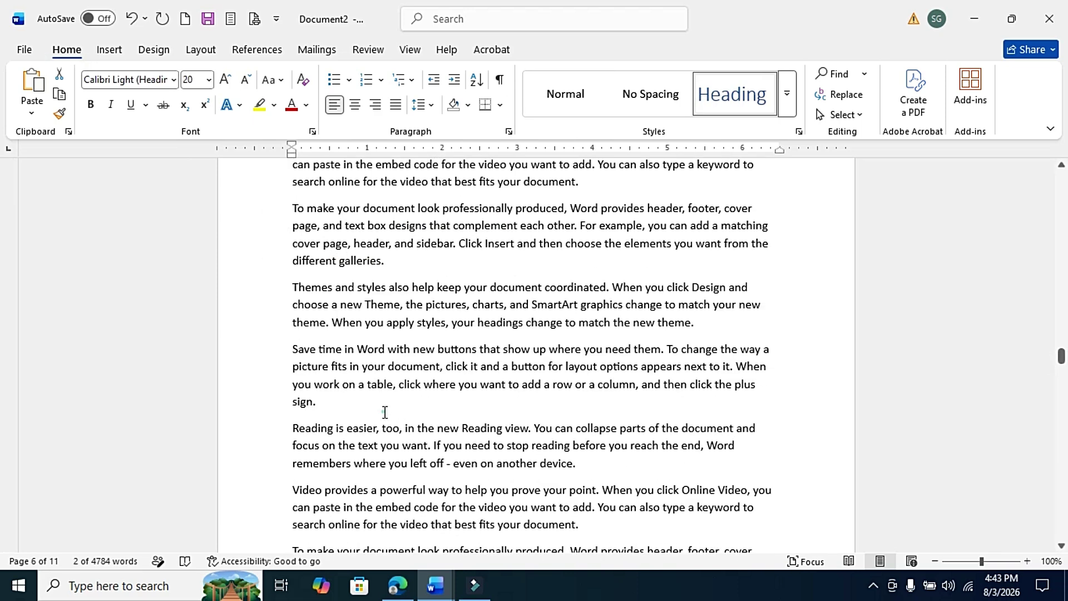
{"action": "left_click", "coordinate": [384, 412]}
{"action": "key", "text": "Return"}
{"action": "type", "text": "3 China"}
{"action": "left_click", "coordinate": [720, 100]}
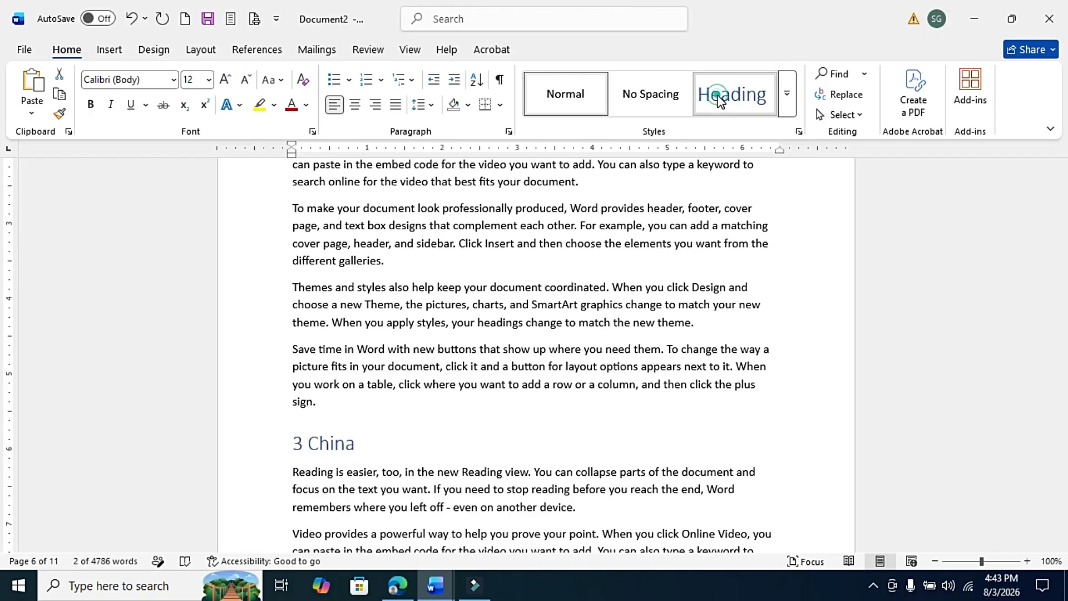
{"action": "key", "text": "shift+Home"}
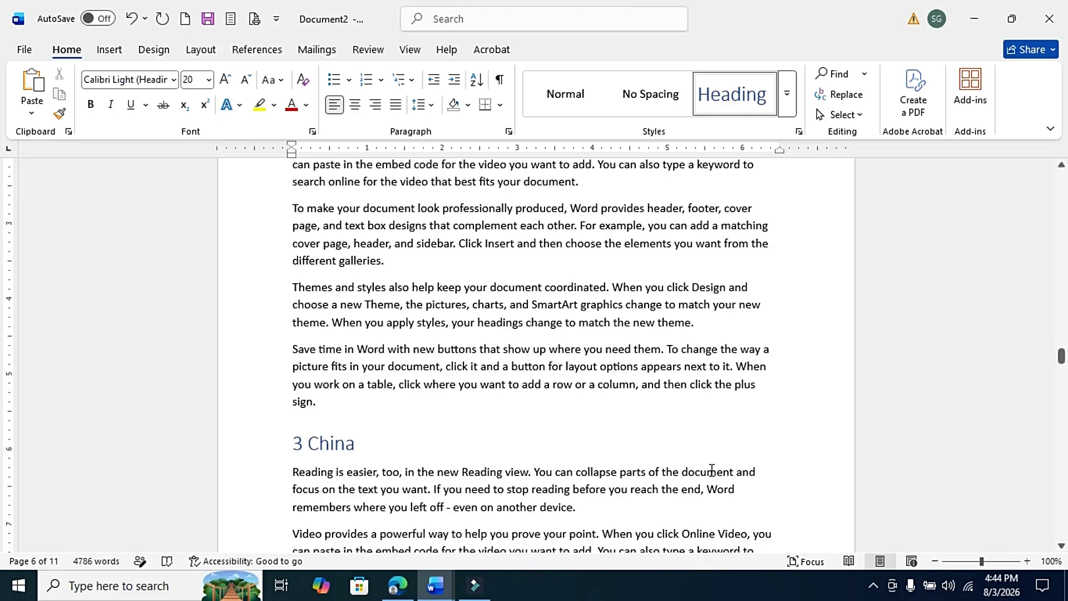
Step: Insert an Automatic Table 1 table of contents on an empty line above the "1 Nepal" heading
{"action": "key", "text": "ctrl+Home"}
{"action": "left_click", "coordinate": [298, 284]}
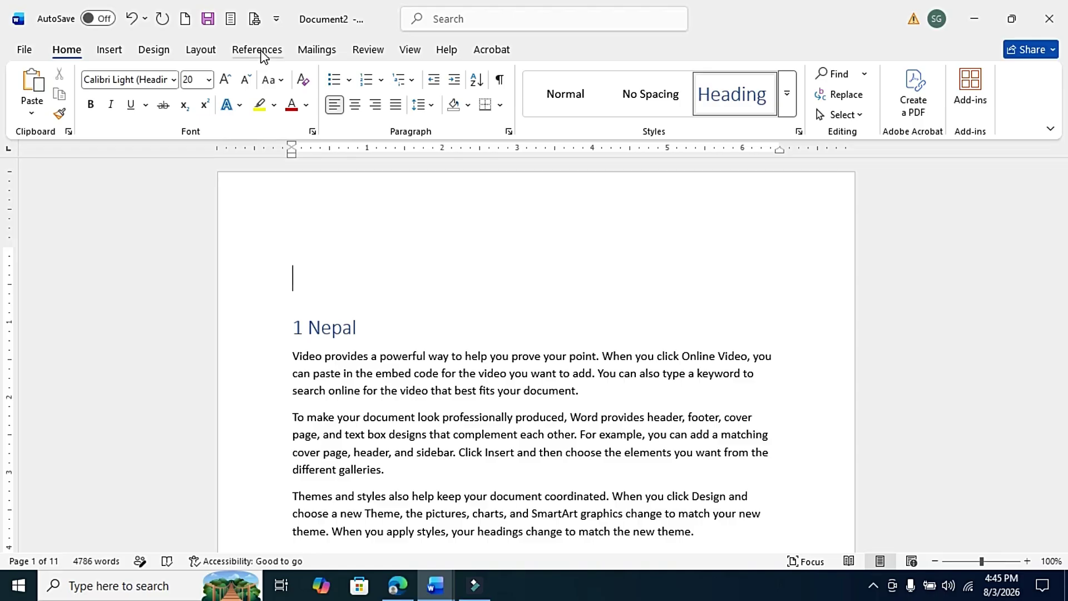
{"action": "left_click", "coordinate": [259, 53]}
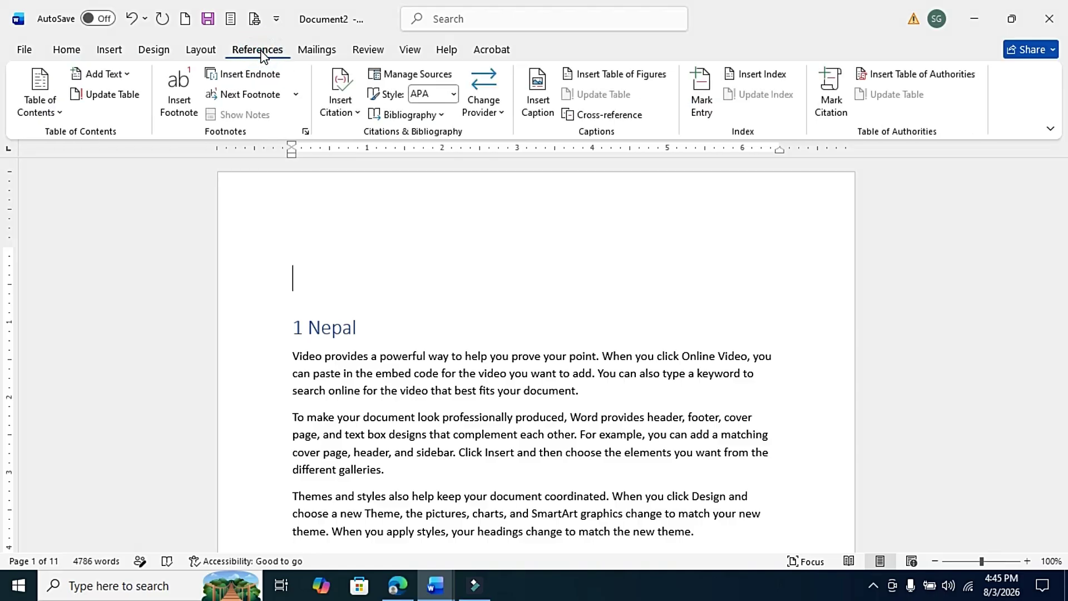
{"action": "left_click", "coordinate": [58, 113]}
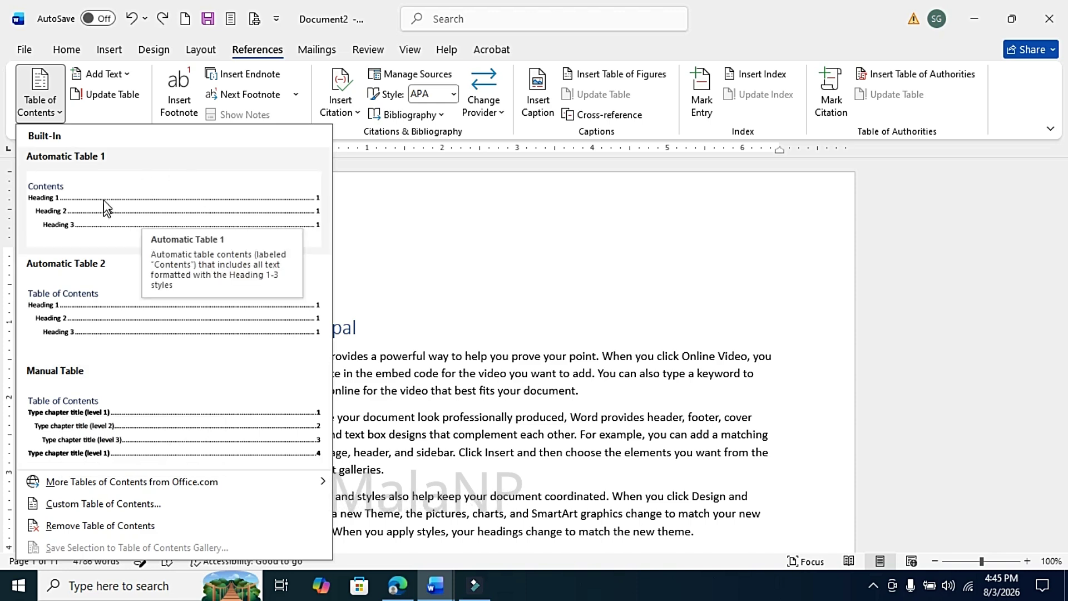
{"action": "left_click", "coordinate": [76, 207]}
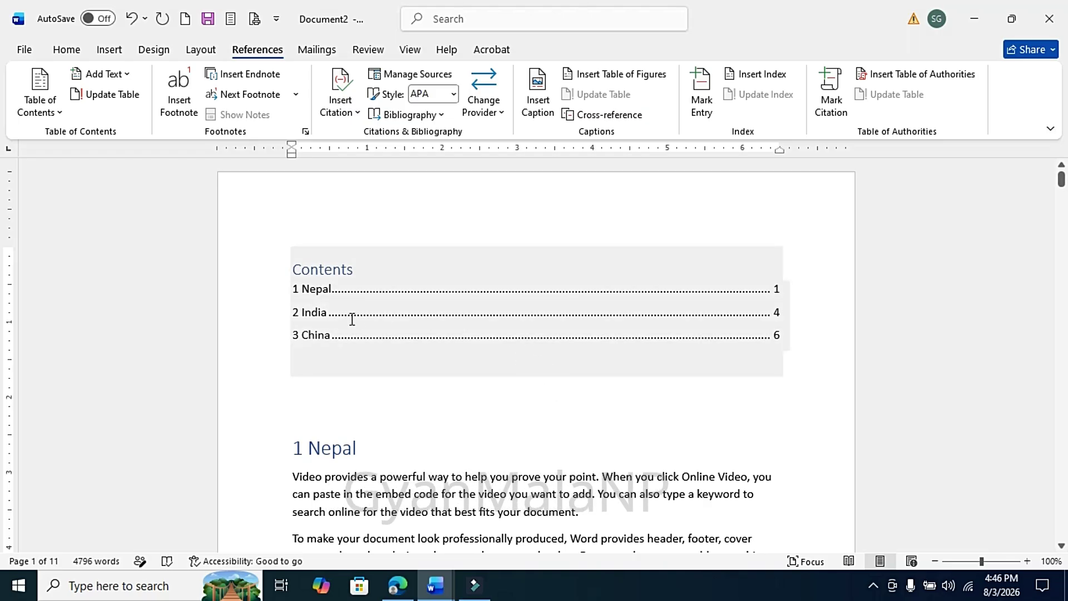
Step: Follow the contents entry to "2 India" and add the subheading "2.1 Delhi" directly below it in the Heading 2 style
{"action": "left_click", "coordinate": [333, 314]}
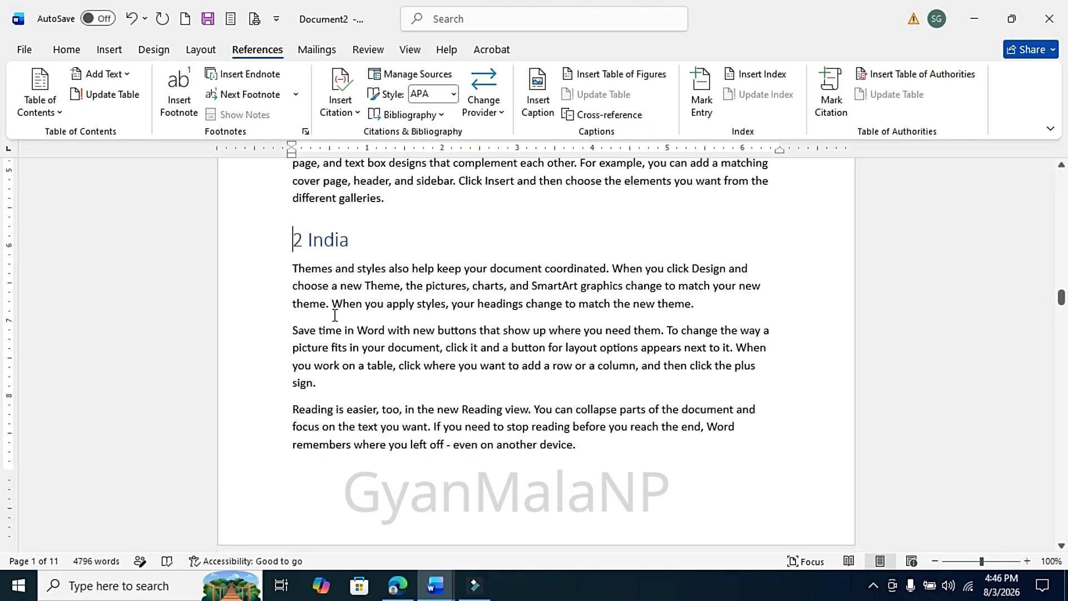
{"action": "left_click", "coordinate": [413, 248]}
{"action": "key", "text": "Return"}
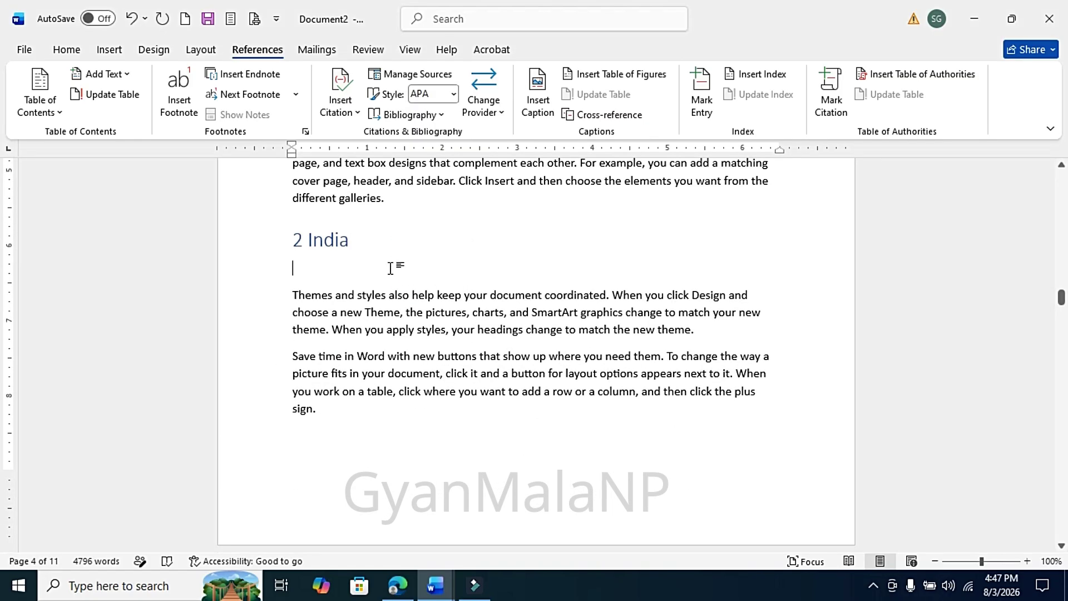
{"action": "type", "text": "2.1 Delhi"}
{"action": "left_click", "coordinate": [272, 270]}
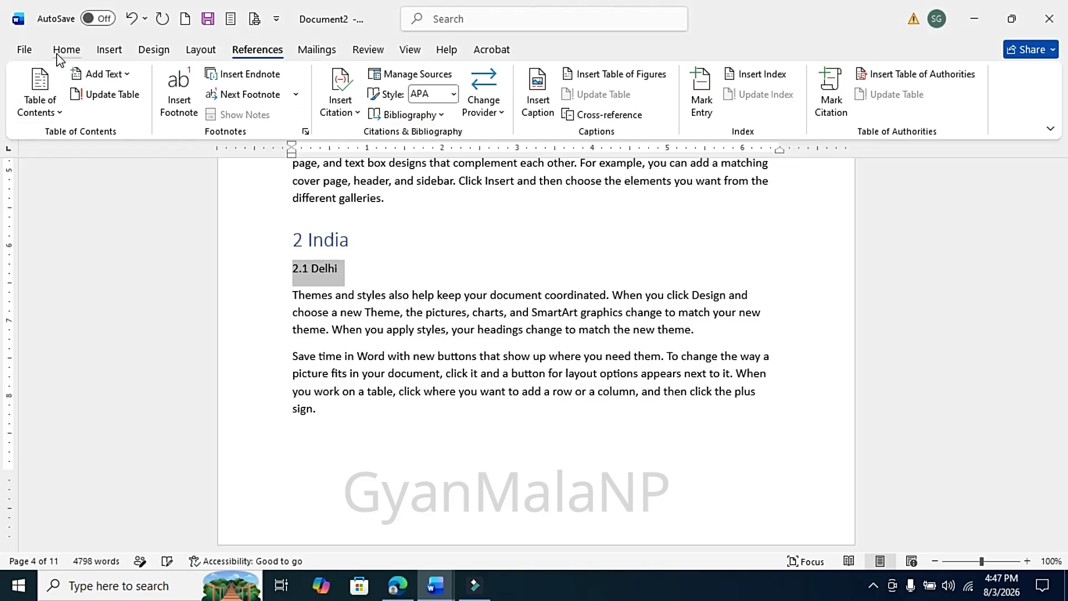
{"action": "left_click", "coordinate": [57, 54]}
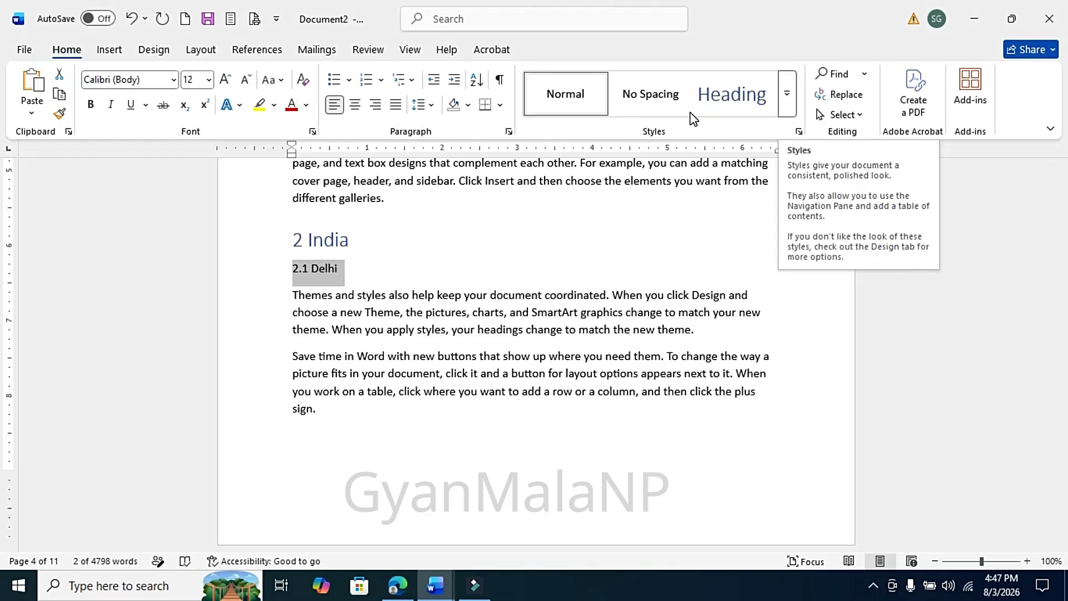
{"action": "left_click", "coordinate": [784, 99]}
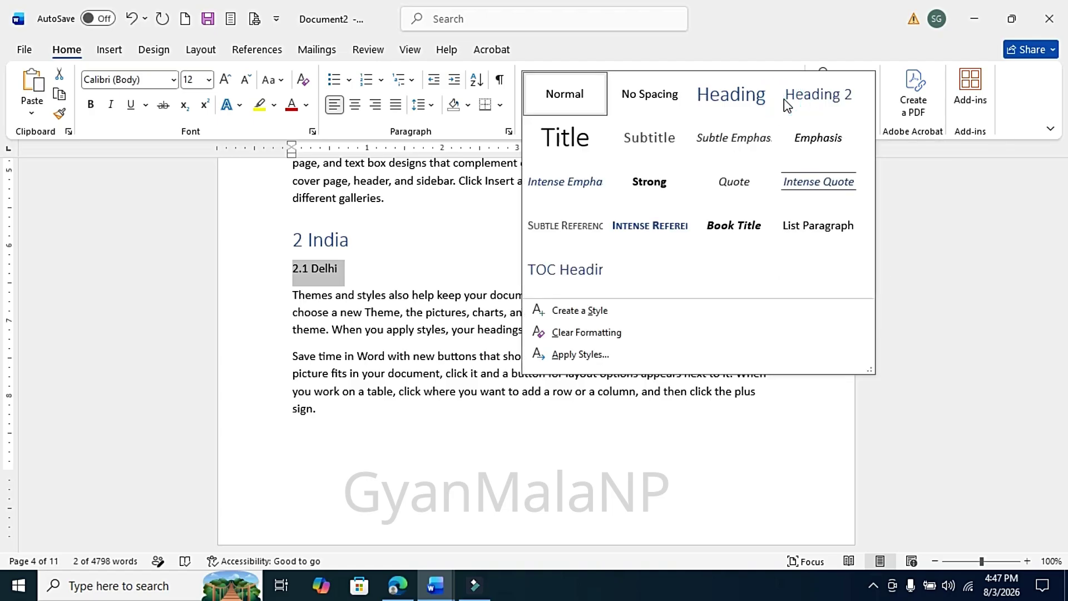
{"action": "left_click", "coordinate": [818, 95]}
{"action": "left_click", "coordinate": [340, 239]}
{"action": "left_click", "coordinate": [348, 280]}
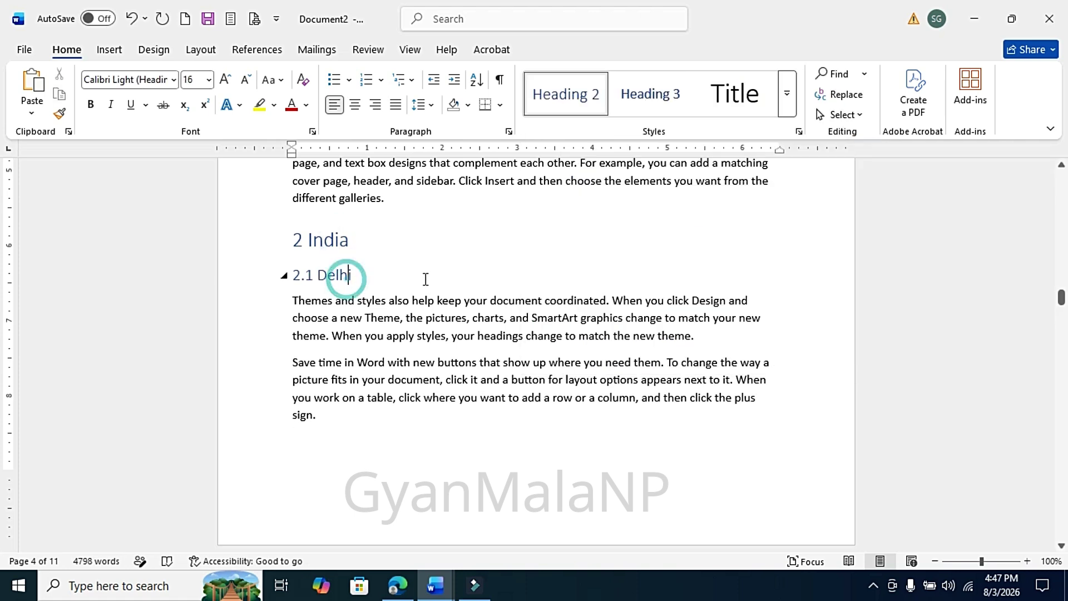
Step: Add the subheading "2.2 Mumbai" above a "Themes and styles" paragraph on page 5 and apply the Heading 2 style
{"action": "left_click_drag", "start_coordinate": [1061, 302], "coordinate": [1062, 317]}
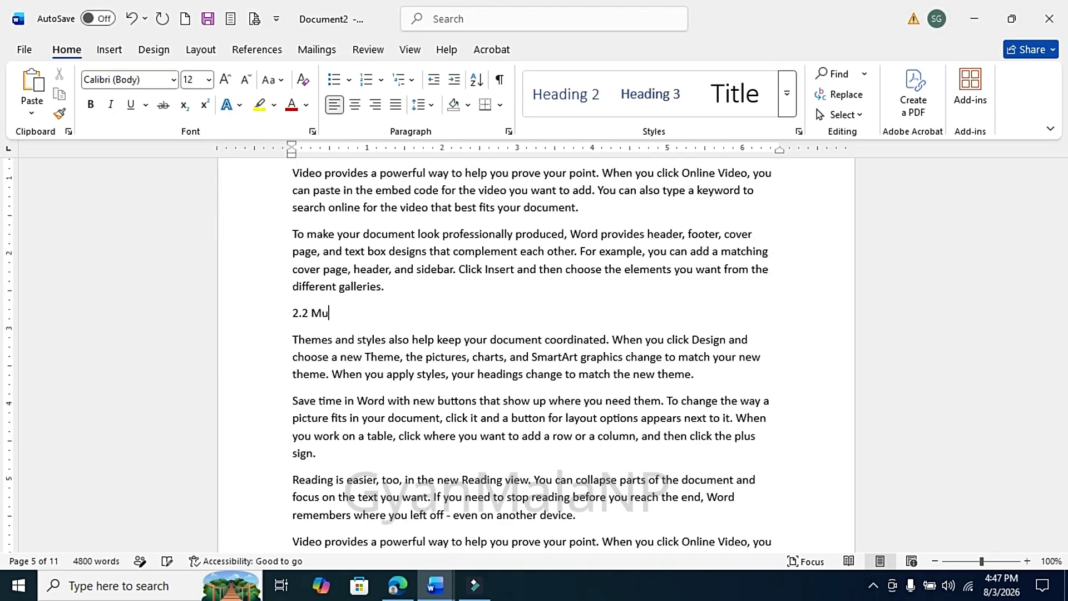
{"action": "type", "text": "mbai"}
{"action": "key", "text": "shift+Home"}
{"action": "left_click", "coordinate": [556, 94]}
Step: Add the subheading "2.3 Sikkim" above a "Themes and styles" paragraph on page 6 and apply the Heading 2 style
{"action": "left_click_drag", "start_coordinate": [1061, 323], "coordinate": [1062, 348]}
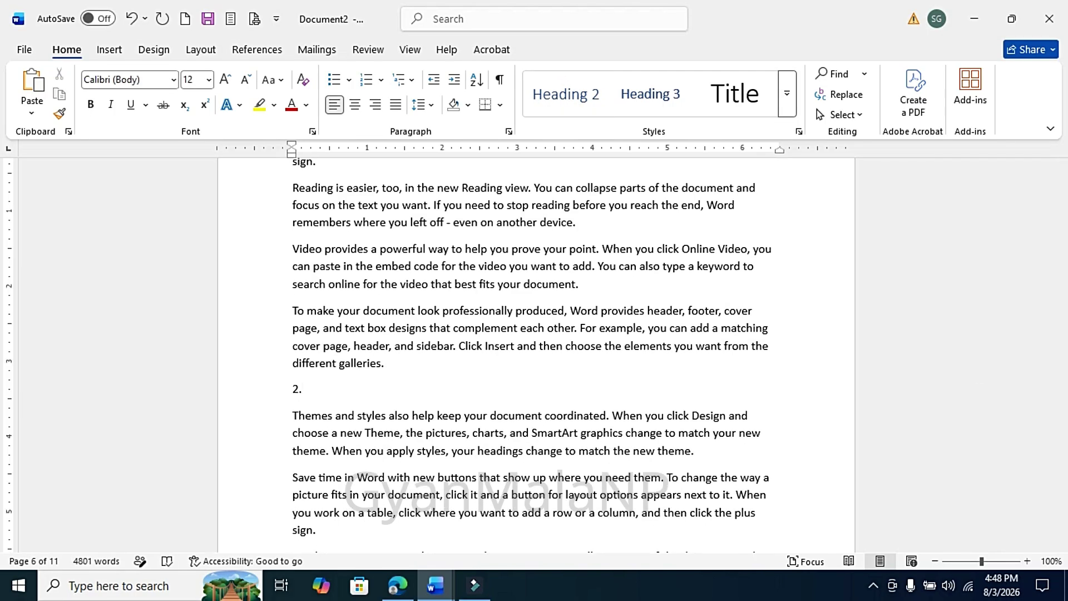
{"action": "type", "text": "Sikkim"}
{"action": "key", "text": "shift+Home"}
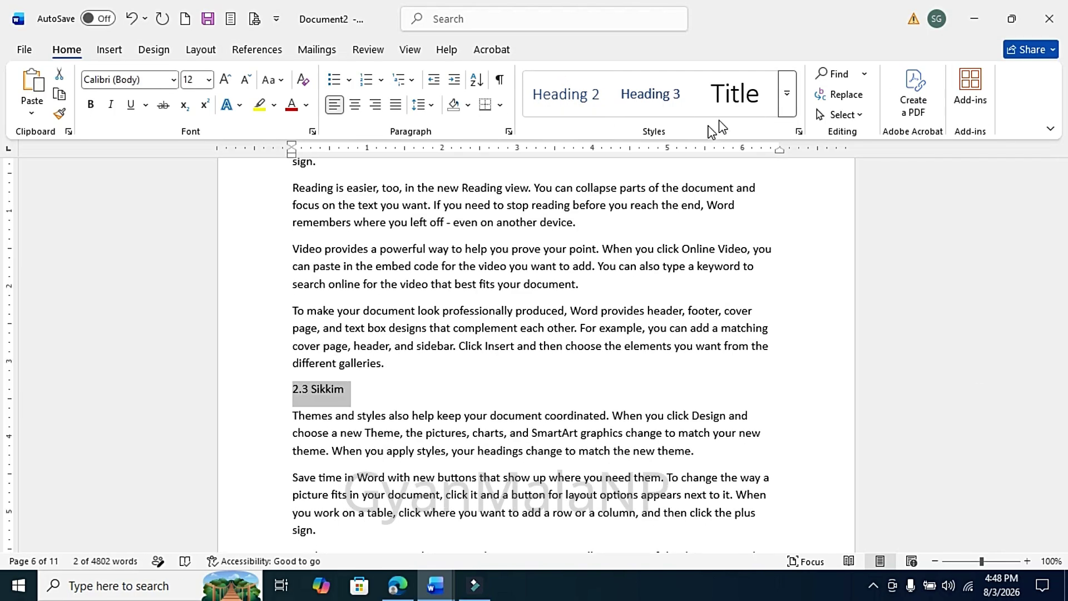
{"action": "left_click", "coordinate": [562, 106]}
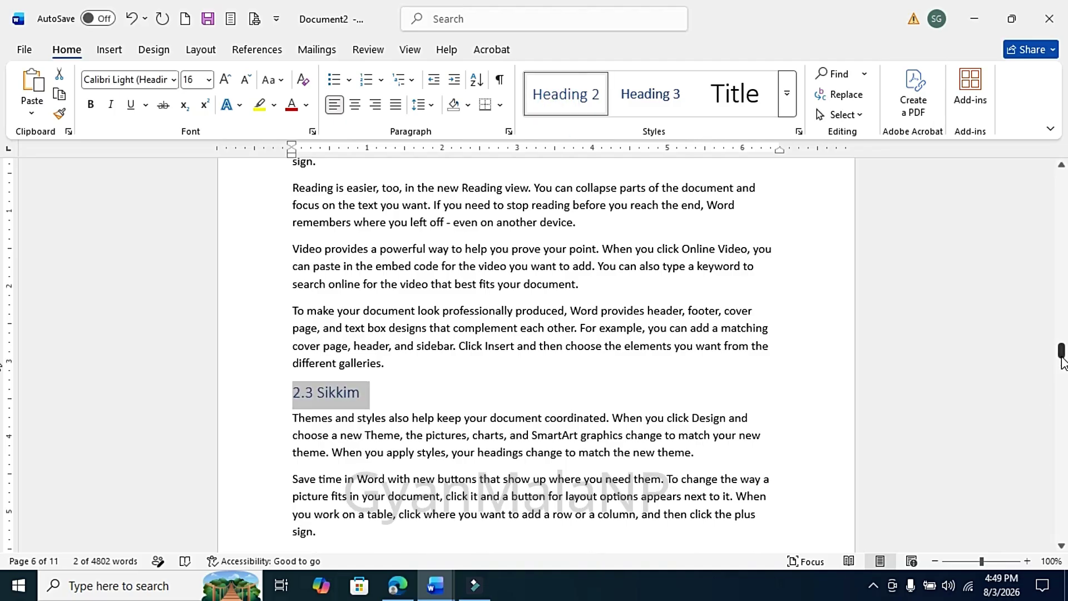
Step: Update the entire table of contents at the start of the document to include the new subheadings
{"action": "left_click_drag", "start_coordinate": [1061, 357], "coordinate": [1060, 169]}
{"action": "left_click", "coordinate": [340, 272]}
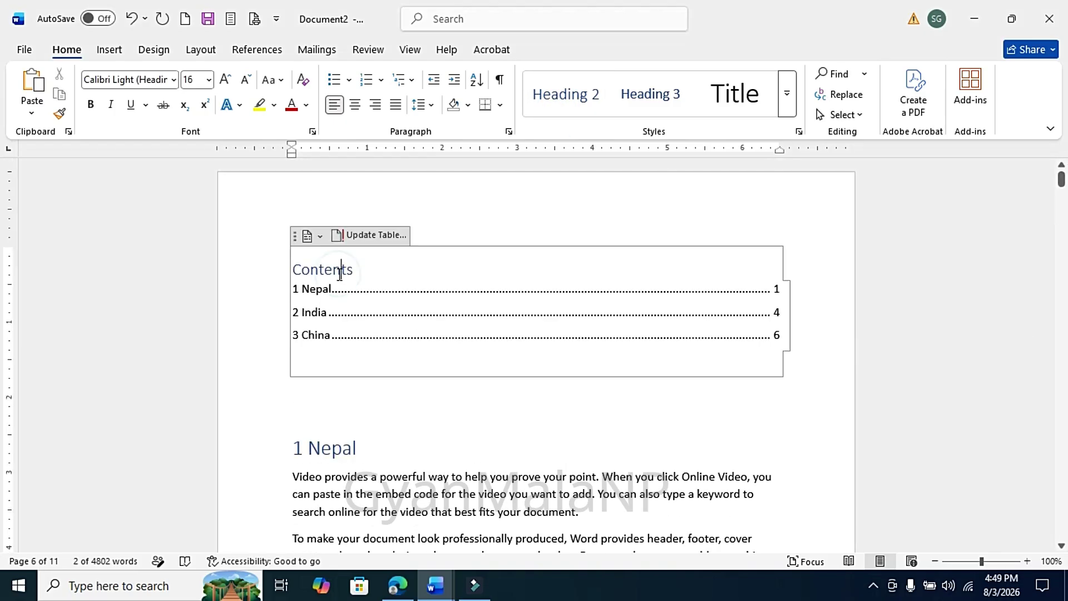
{"action": "left_click", "coordinate": [376, 236]}
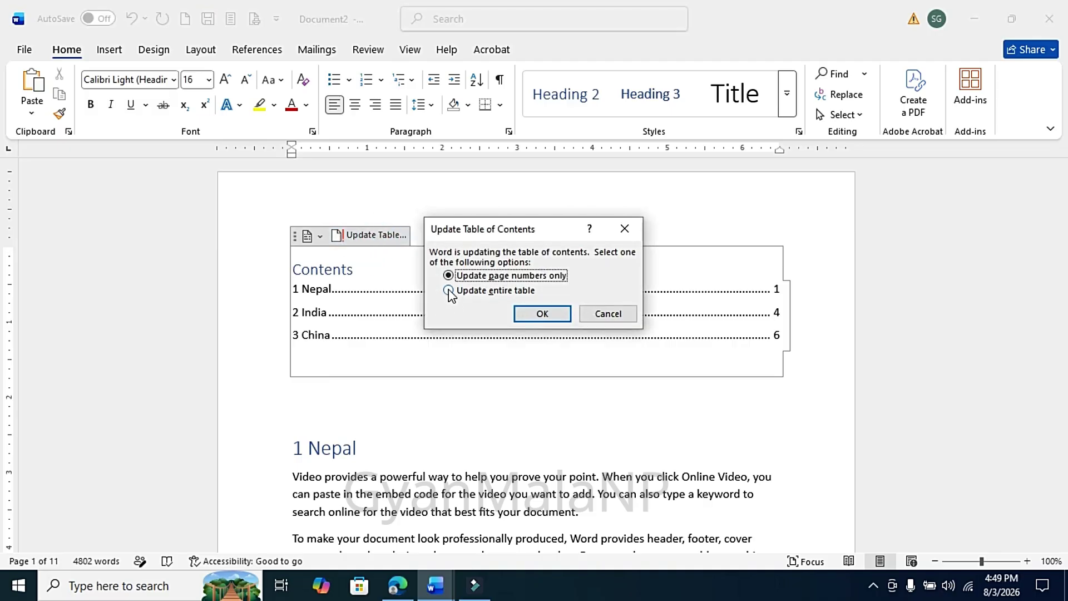
{"action": "left_click", "coordinate": [448, 290]}
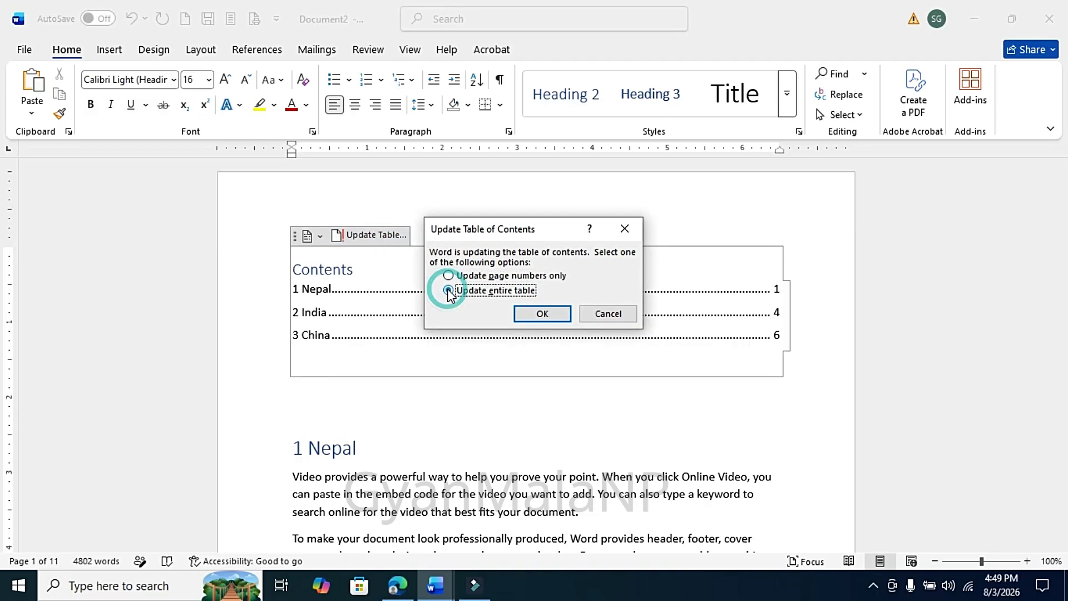
{"action": "left_click", "coordinate": [541, 314]}
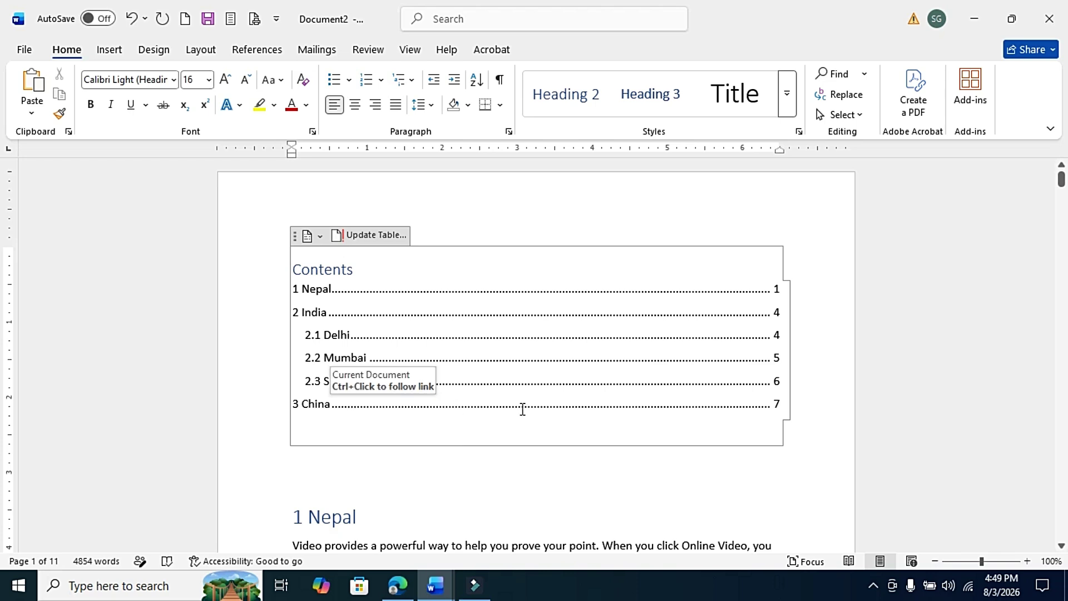
Step: Insert the Whisp cover page at the start of the document
{"action": "left_click", "coordinate": [367, 463]}
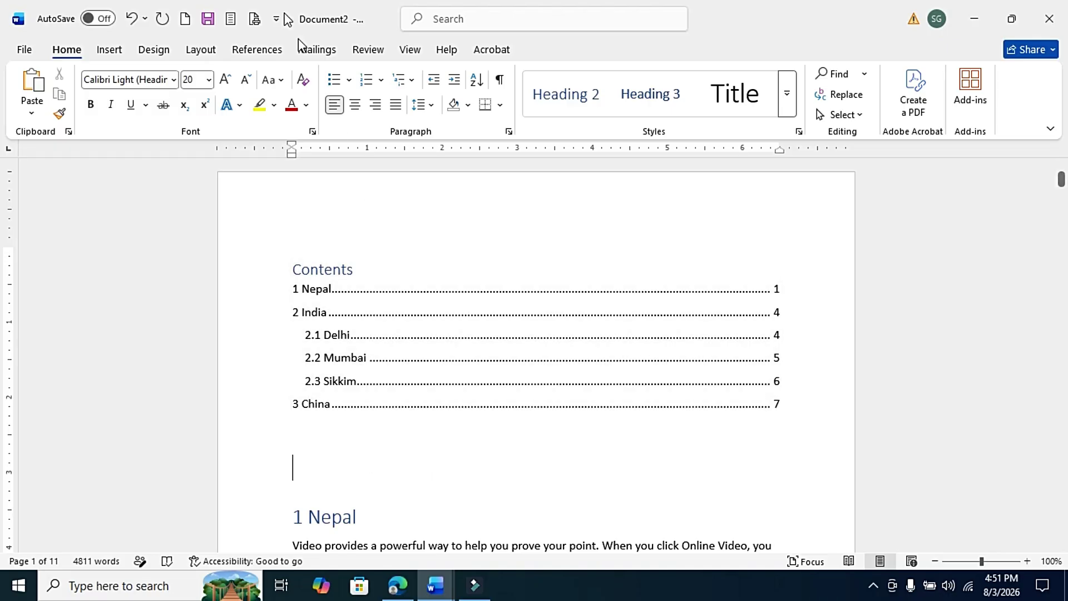
{"action": "left_click", "coordinate": [113, 49]}
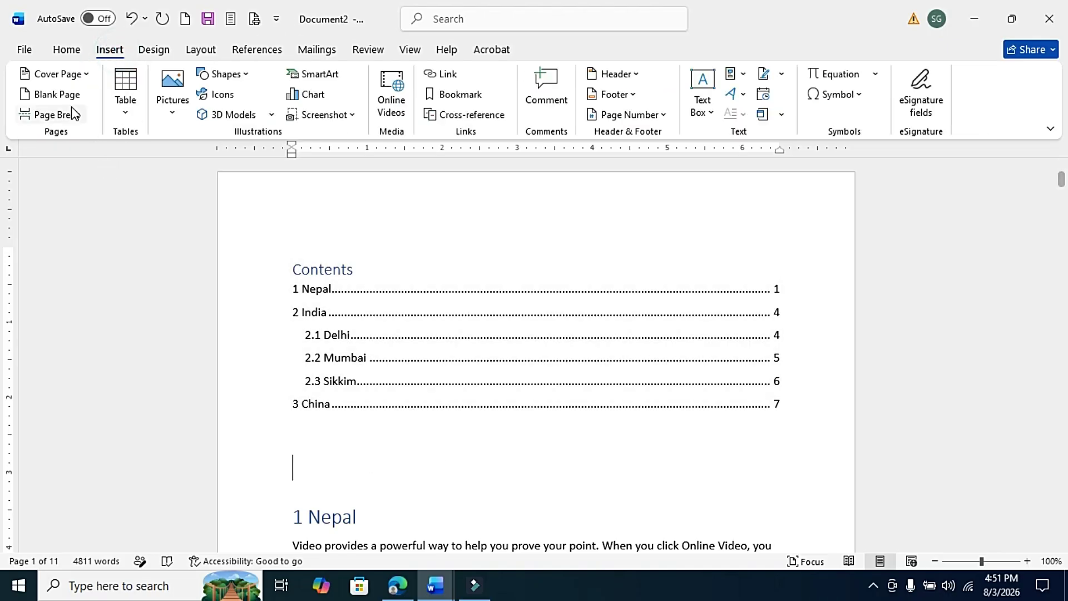
{"action": "left_click", "coordinate": [82, 78]}
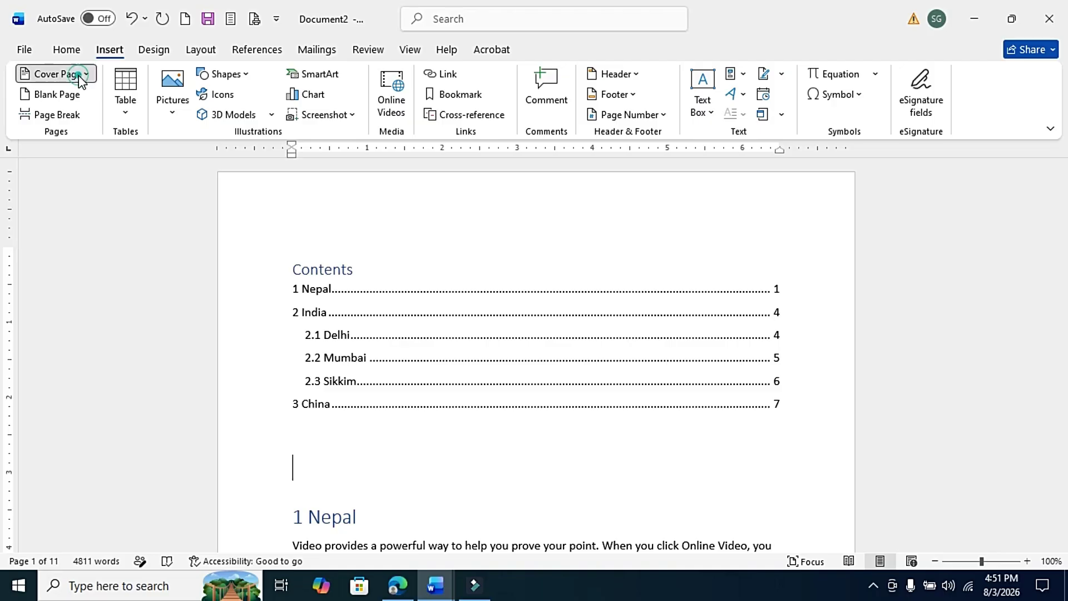
{"action": "scroll", "coordinate": [333, 245], "scroll_direction": "down", "scroll_amount": 2}
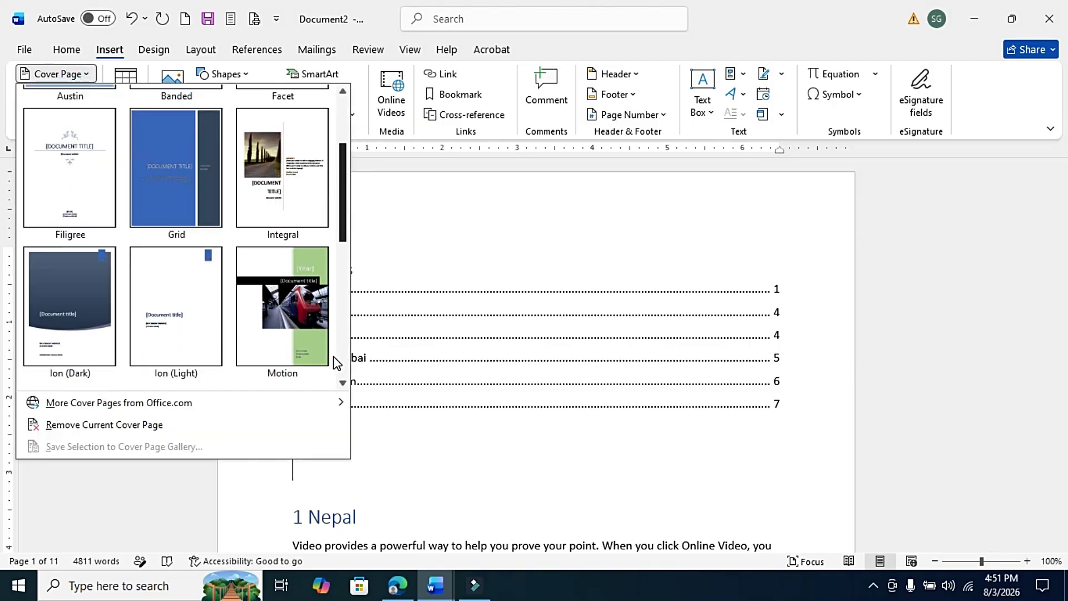
{"action": "scroll", "coordinate": [333, 389], "scroll_direction": "down", "scroll_amount": 3}
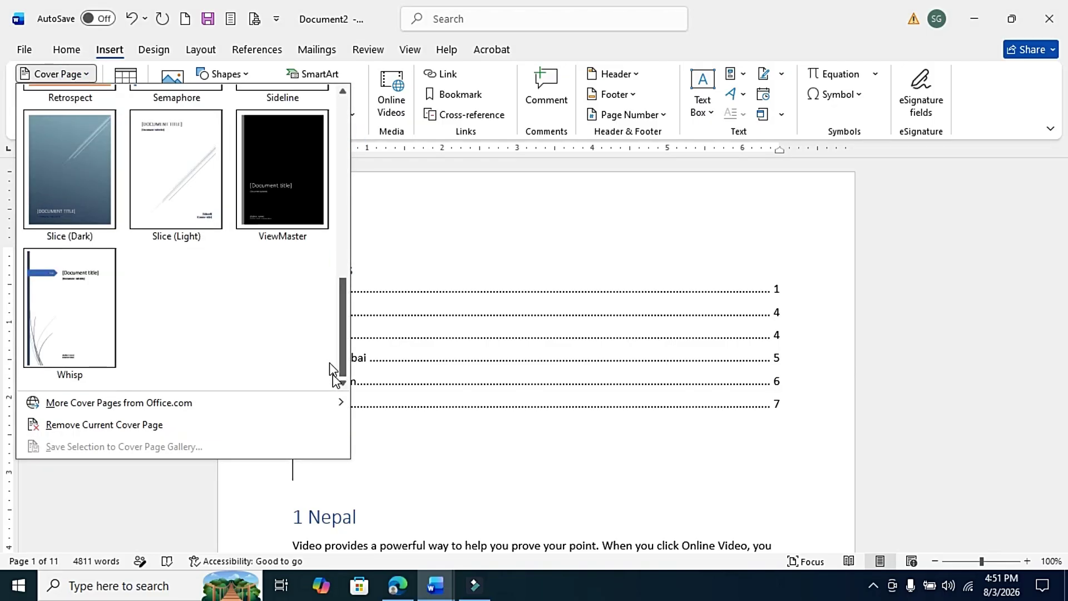
{"action": "left_click", "coordinate": [86, 317]}
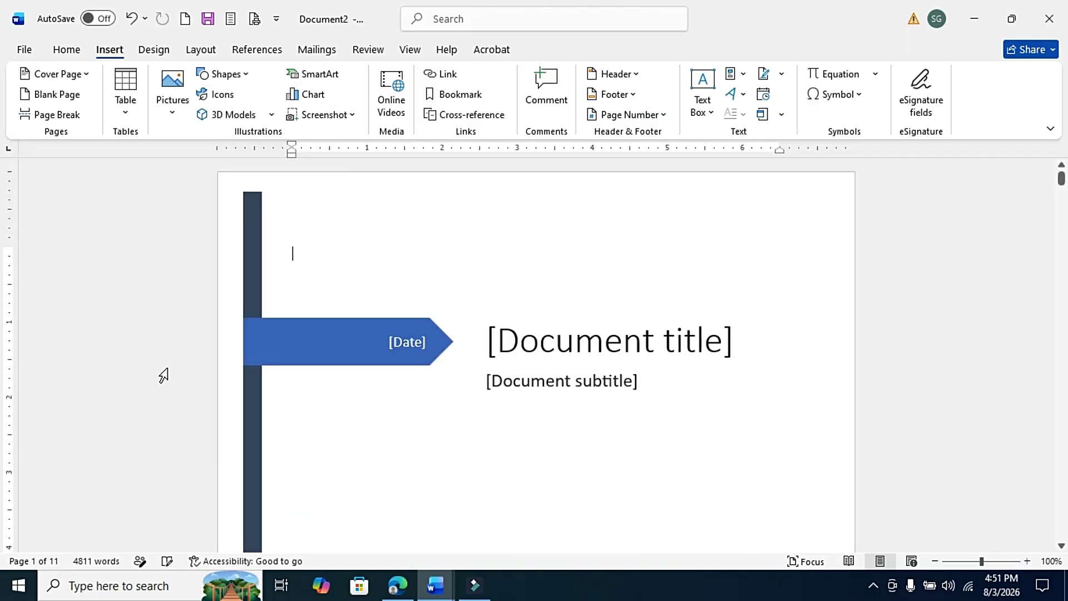
Step: Set the cover page title to "About the world" and delete the document subtitle placeholder
{"action": "left_click", "coordinate": [595, 346]}
{"action": "type", "text": "About t"}
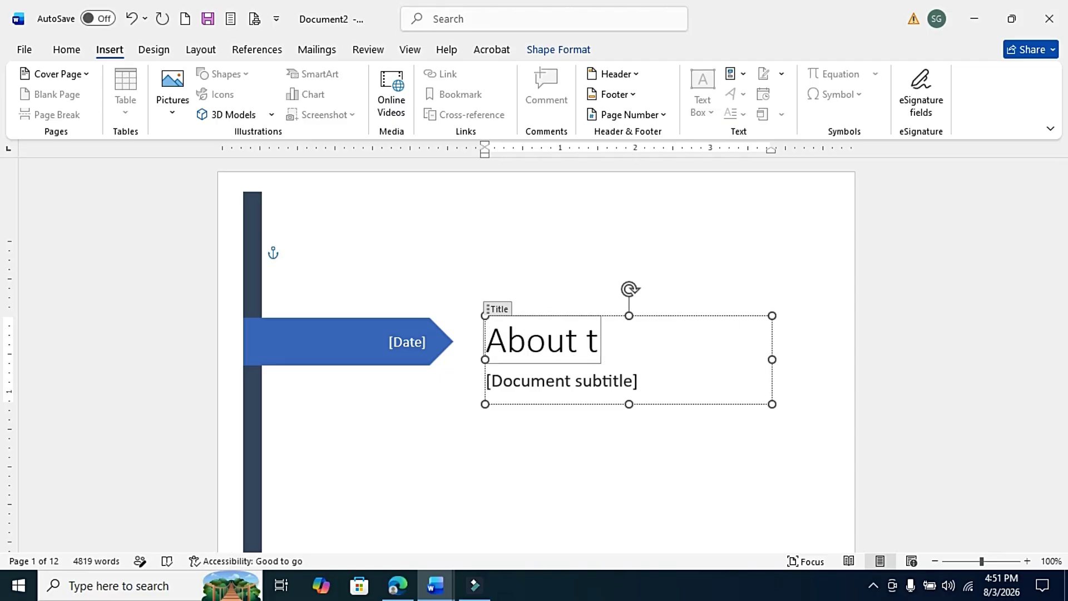
{"action": "type", "text": "he world"}
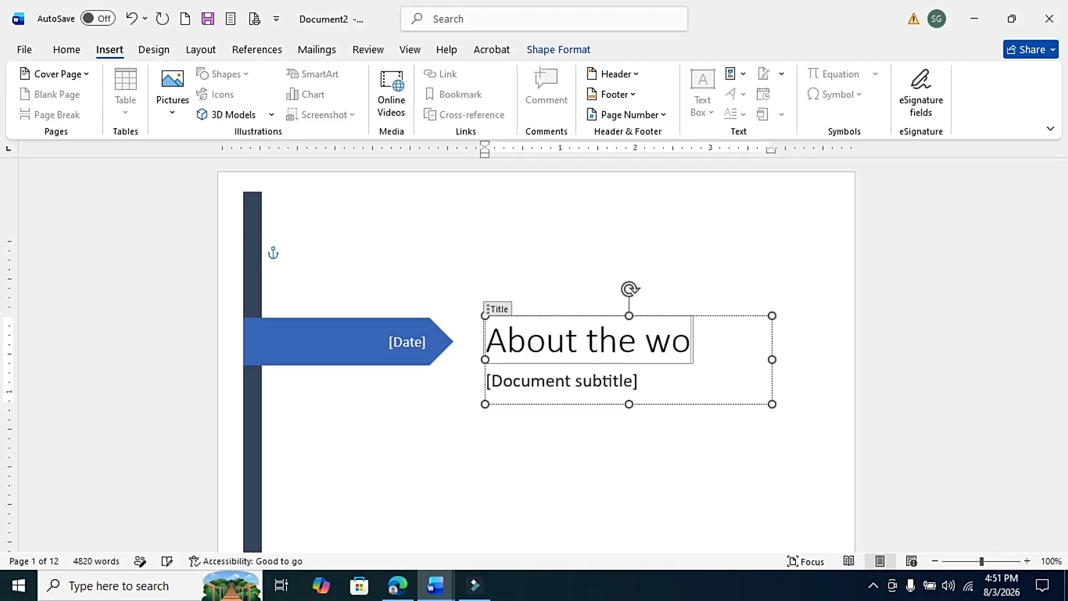
{"action": "left_click", "coordinate": [524, 389]}
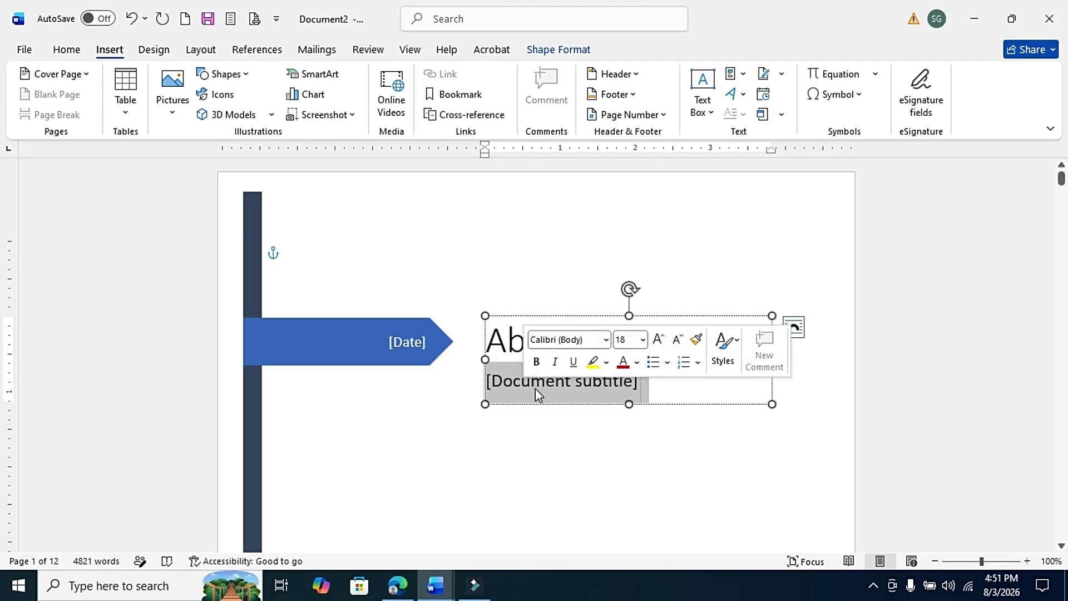
{"action": "key", "text": "BackSpace"}
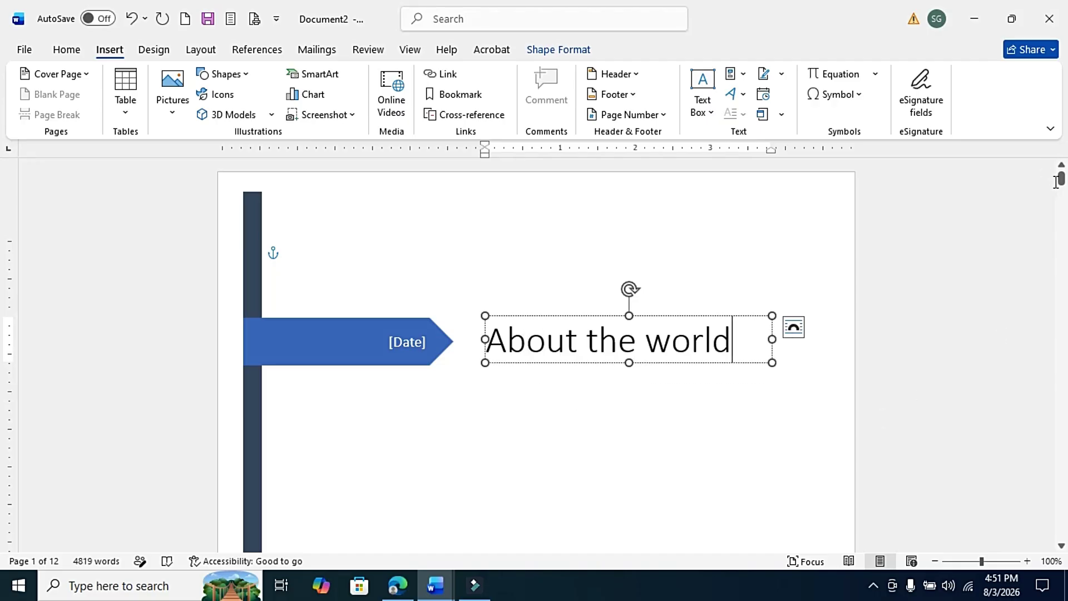
Step: Fill in the cover page's company name as "GYANMALANP" and return to the start of the document
{"action": "left_click_drag", "start_coordinate": [1060, 179], "coordinate": [1063, 201]}
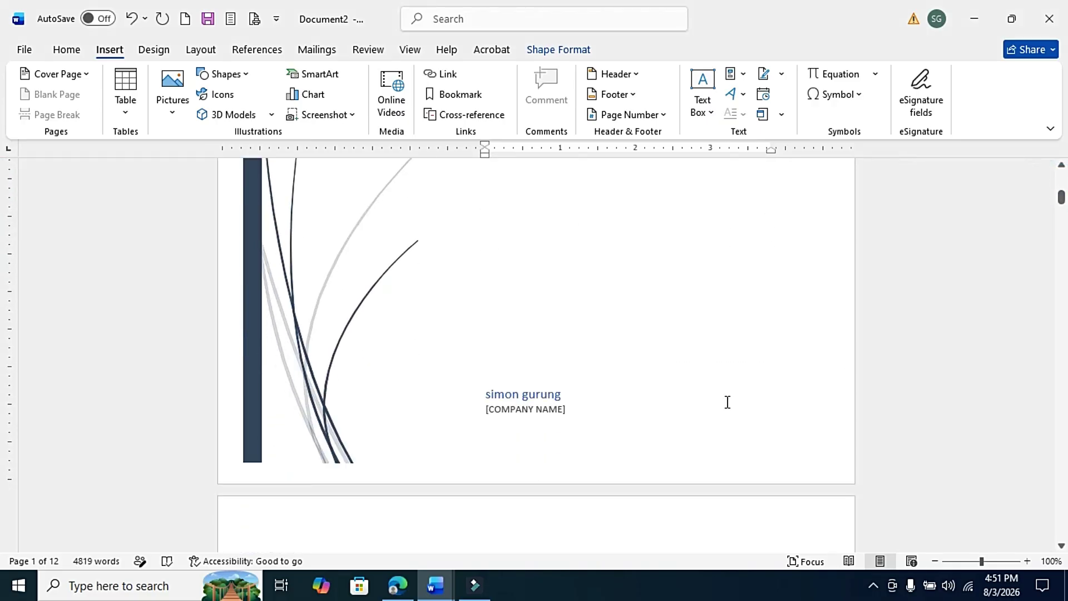
{"action": "left_click", "coordinate": [537, 409]}
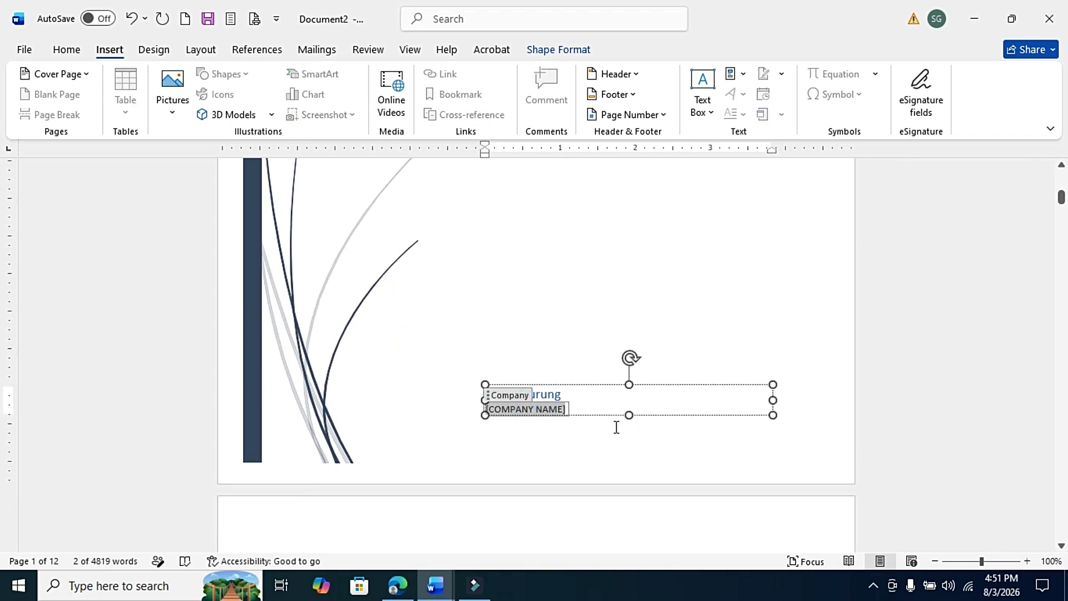
{"action": "type", "text": "GYANMALANP"}
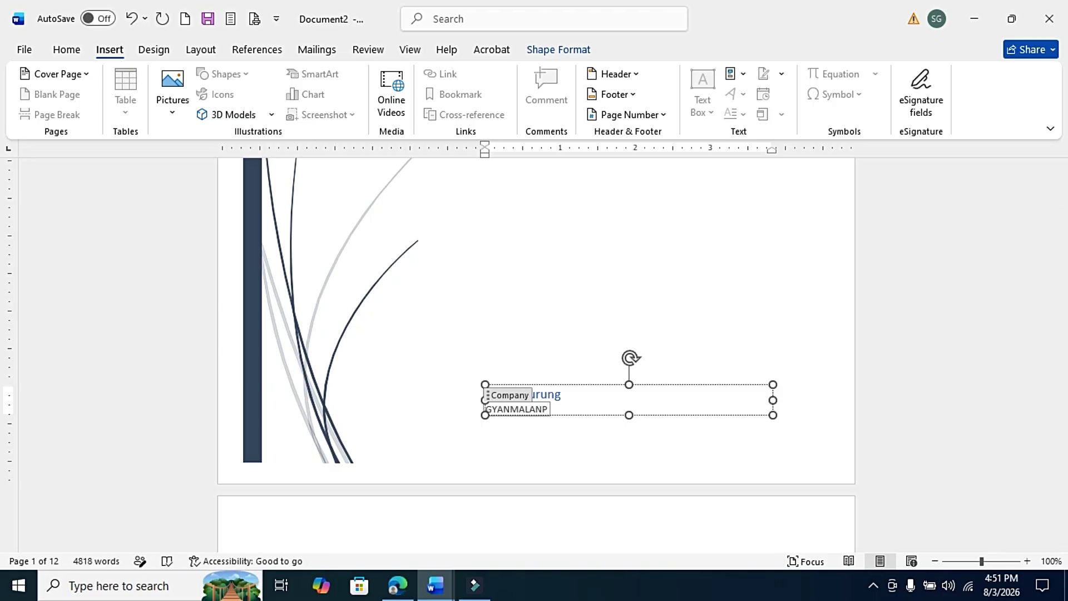
{"action": "key", "text": "ctrl+Home"}
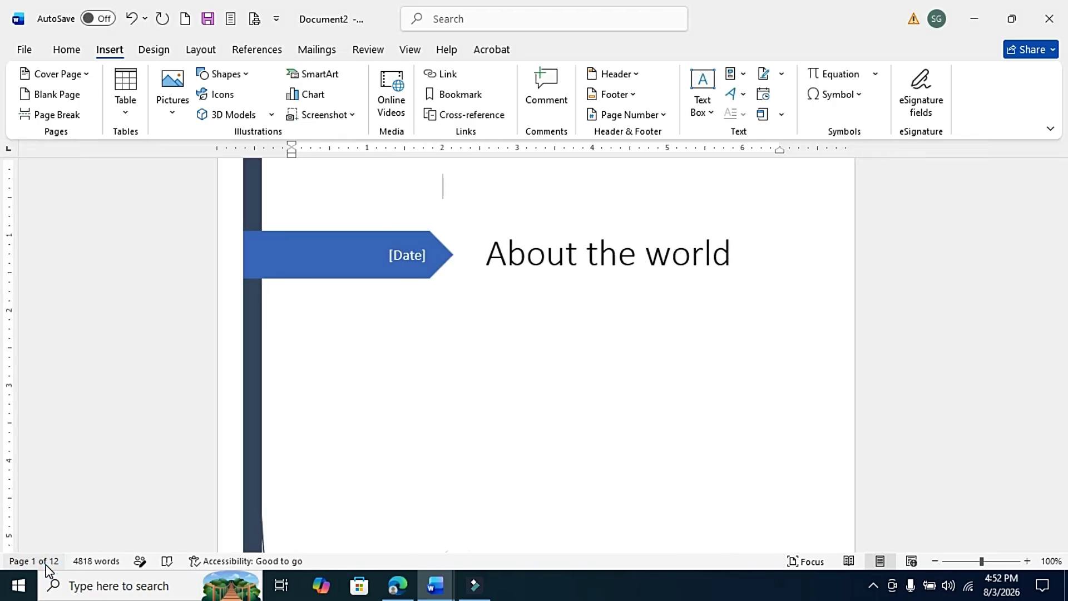
{"action": "scroll", "coordinate": [1062, 167], "scroll_direction": "up", "scroll_amount": 2}
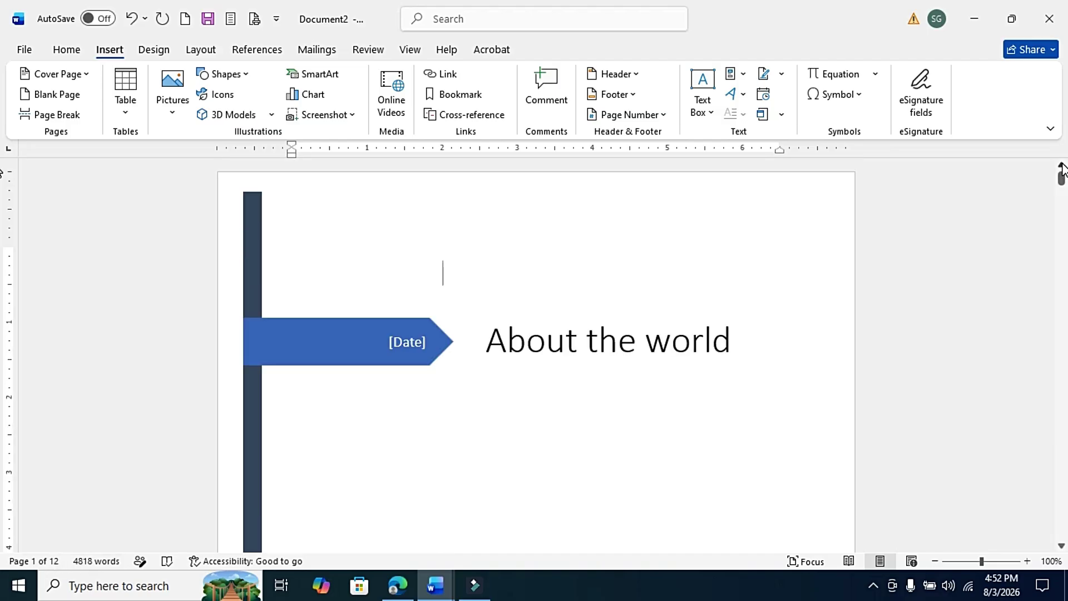
Step: Insert a page break on the empty line between the table of contents and the "1 Nepal" heading
{"action": "scroll", "coordinate": [1062, 170], "scroll_direction": "down", "scroll_amount": 10}
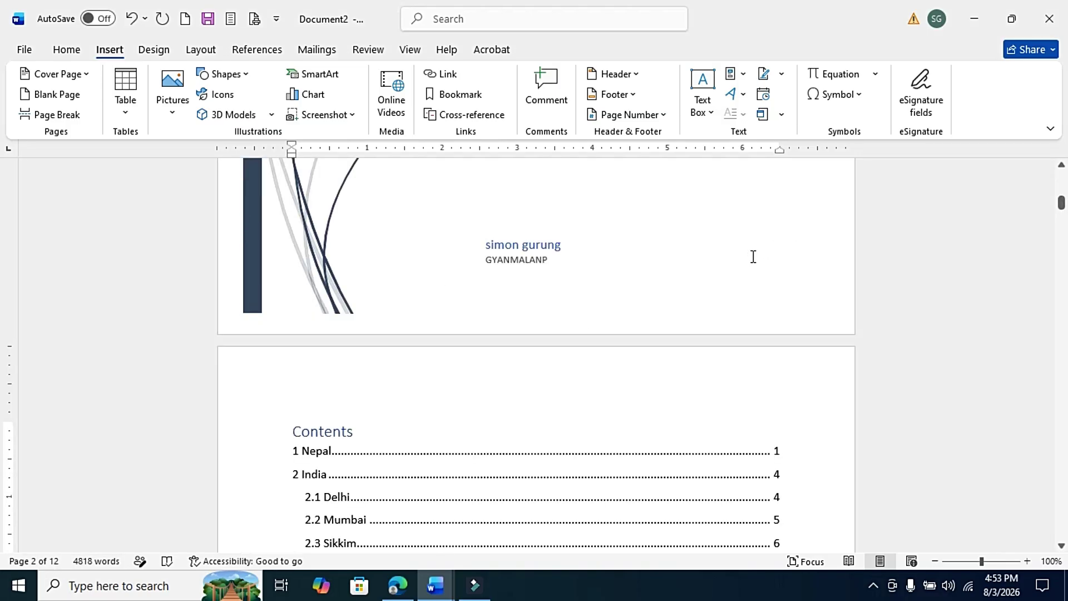
{"action": "left_click", "coordinate": [751, 255]}
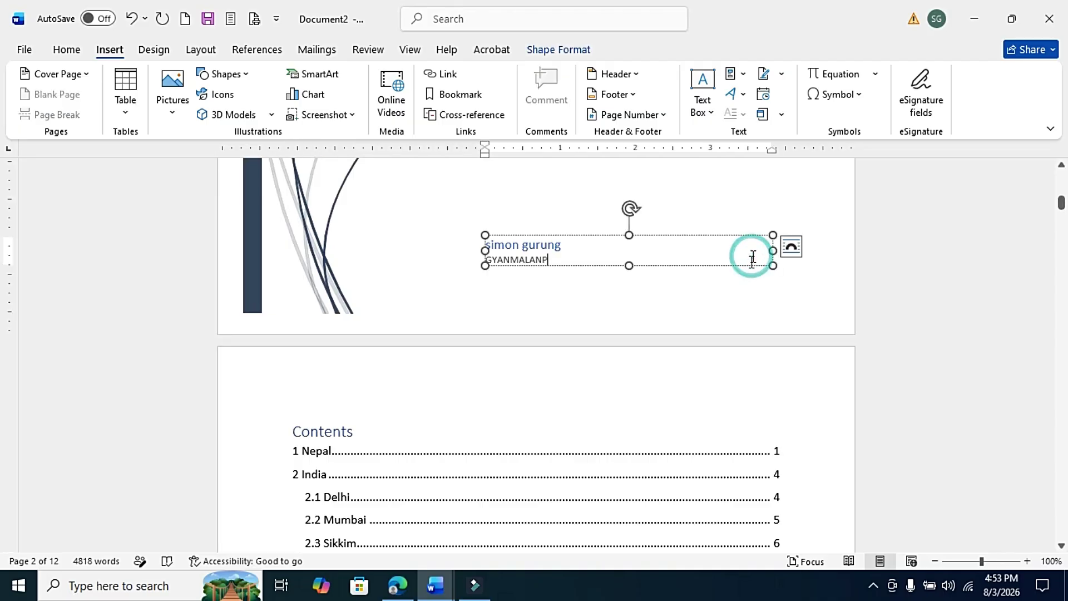
{"action": "left_click", "coordinate": [589, 422]}
{"action": "left_click_drag", "start_coordinate": [1063, 207], "coordinate": [1061, 213]}
{"action": "left_click", "coordinate": [450, 383]}
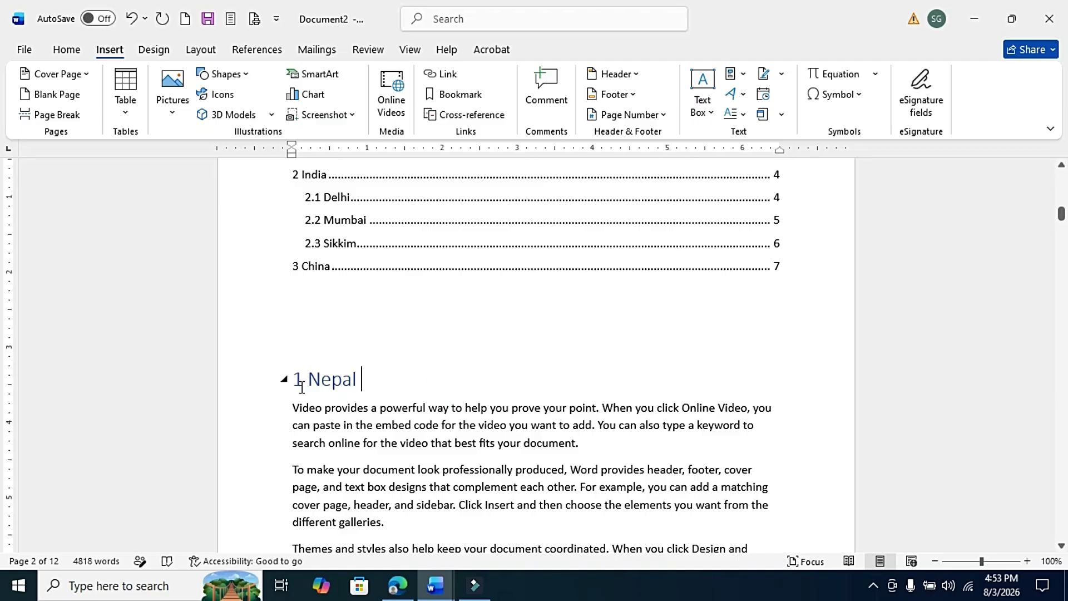
{"action": "left_click", "coordinate": [300, 337]}
{"action": "left_click", "coordinate": [103, 55]}
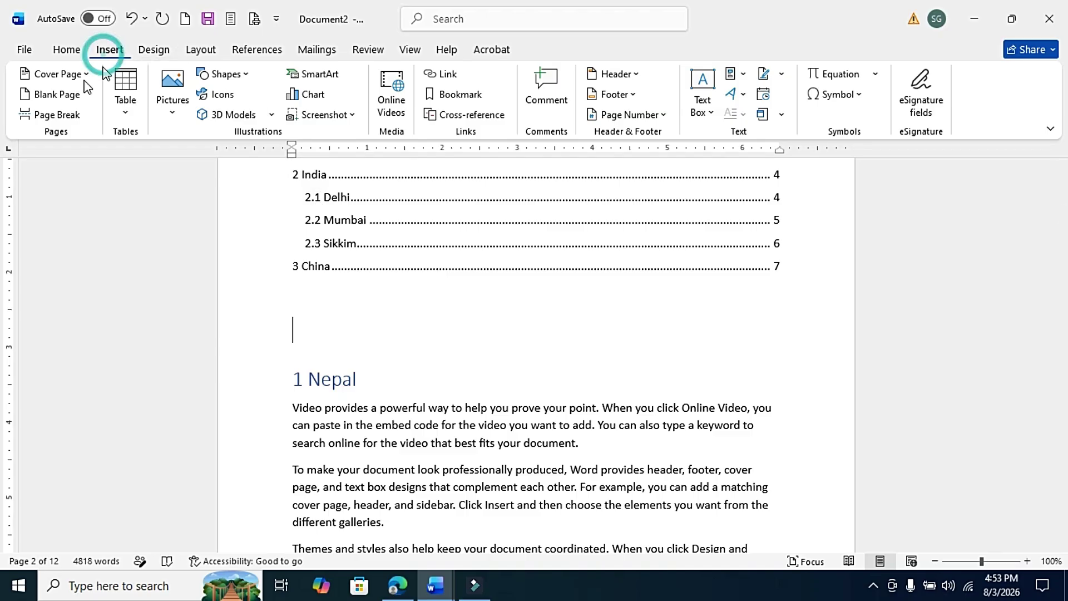
{"action": "left_click", "coordinate": [61, 115]}
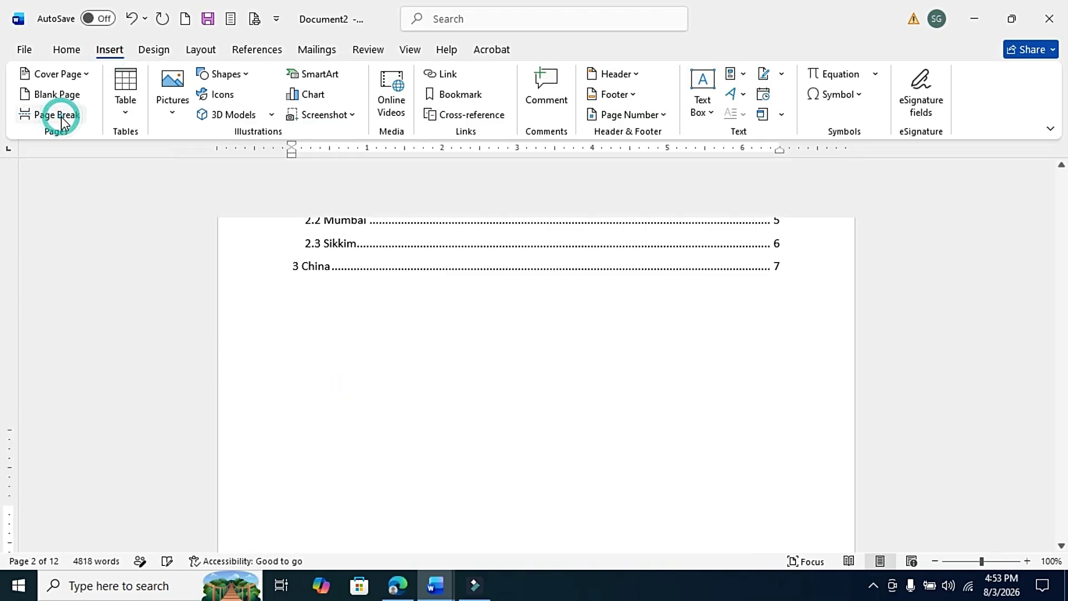
{"action": "left_click", "coordinate": [377, 440]}
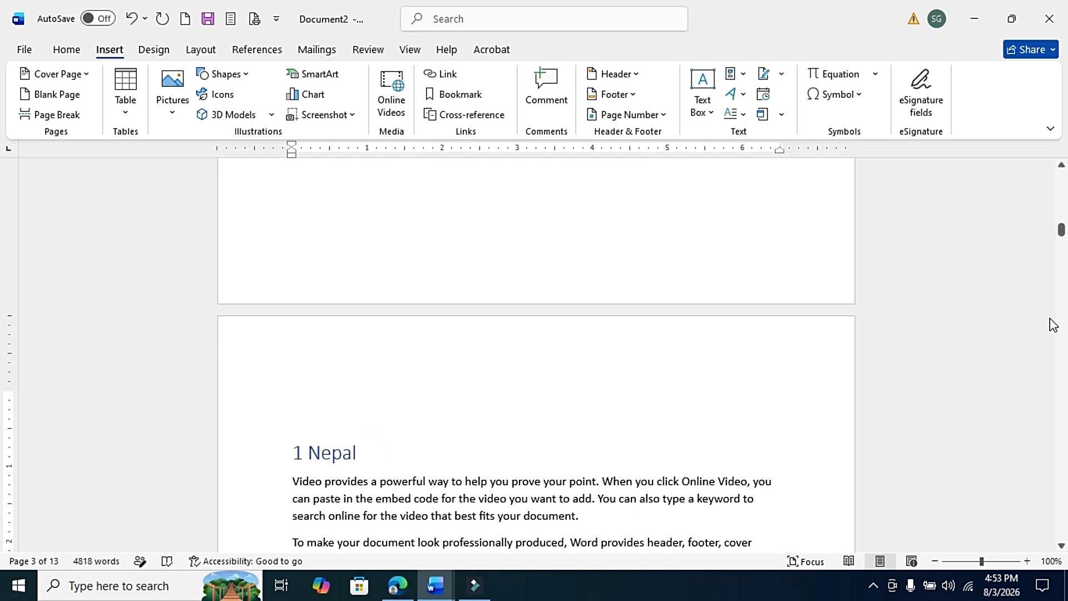
Step: Add page numbers at the top of the pages in the Plain Number 3 design and exit header editing
{"action": "mouse_move", "coordinate": [1062, 231]}
{"action": "left_mouse_down"}
{"action": "mouse_move", "coordinate": [1061, 172]}
{"action": "mouse_move", "coordinate": [1061, 233]}
{"action": "left_mouse_up"}
{"action": "left_click", "coordinate": [646, 422]}
{"action": "left_click", "coordinate": [671, 290]}
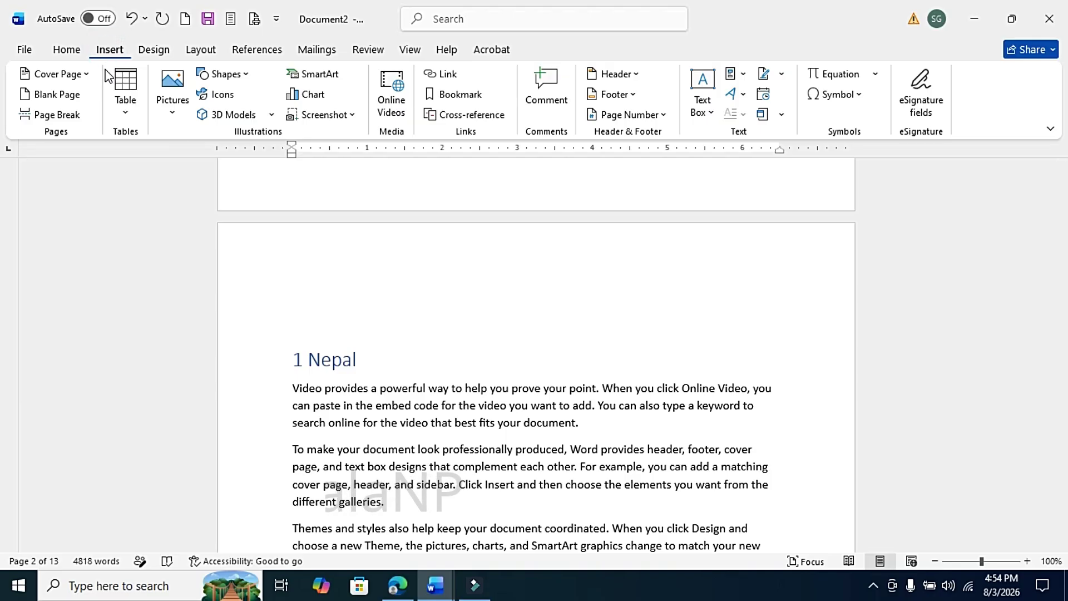
{"action": "left_click", "coordinate": [628, 117]}
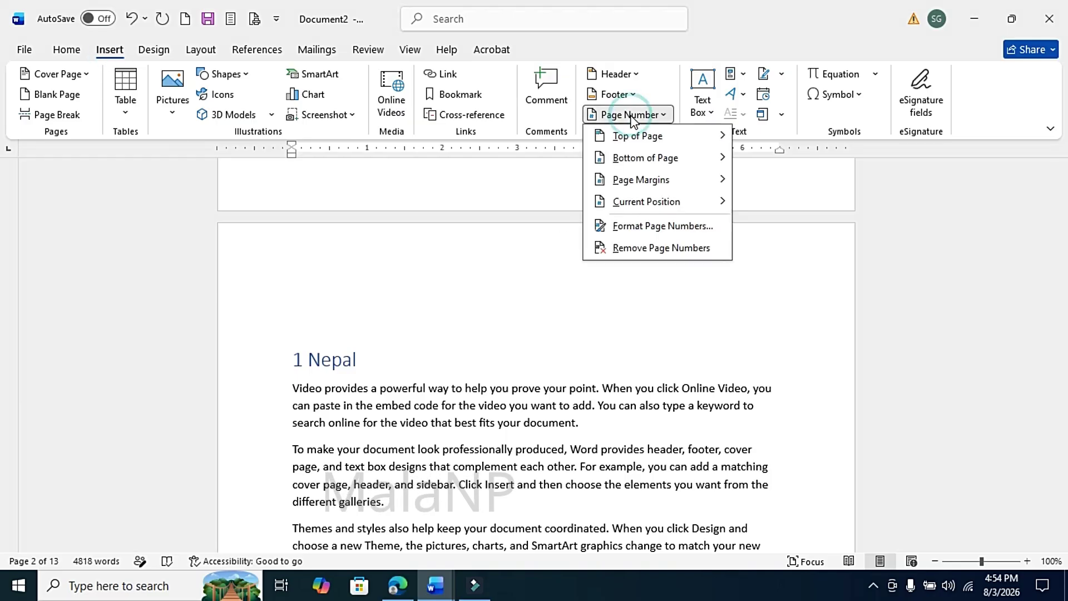
{"action": "mouse_move", "coordinate": [678, 135]}
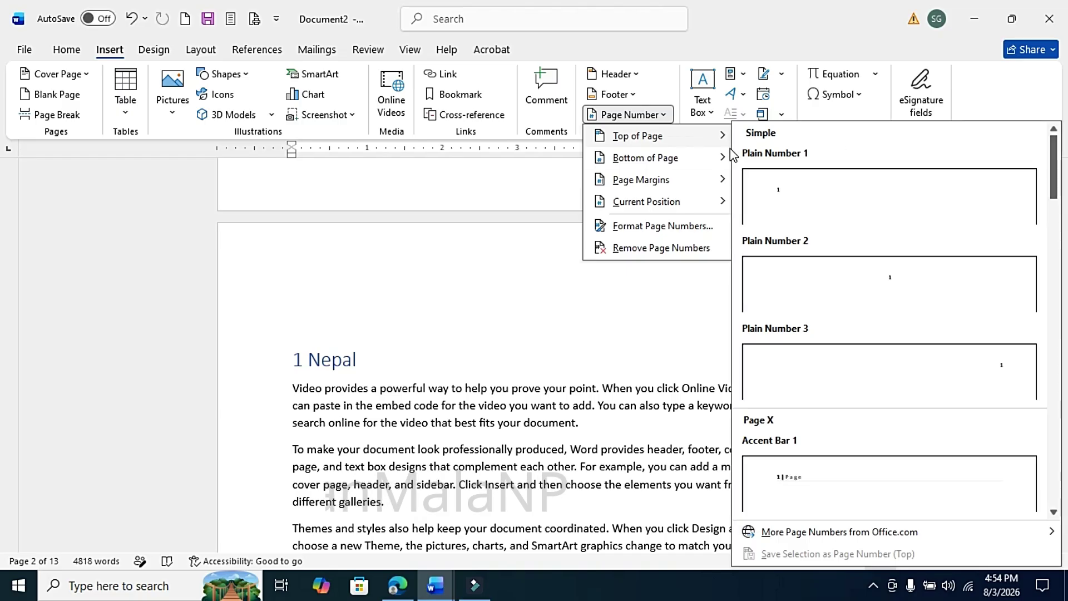
{"action": "left_click", "coordinate": [1007, 368]}
{"action": "scroll", "coordinate": [656, 388], "scroll_direction": "down", "scroll_amount": 10}
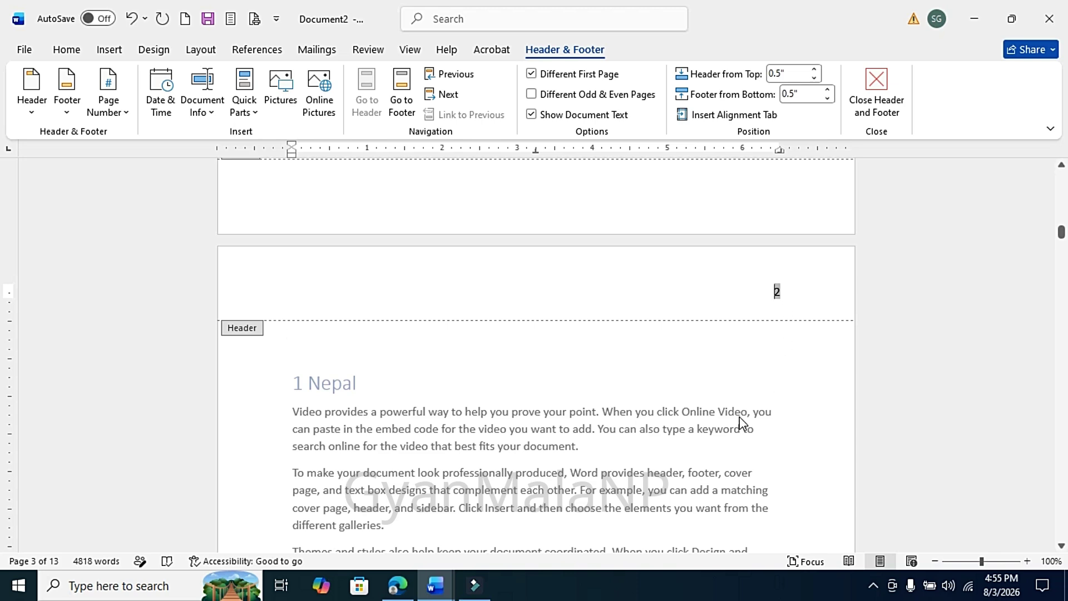
{"action": "left_click", "coordinate": [877, 89]}
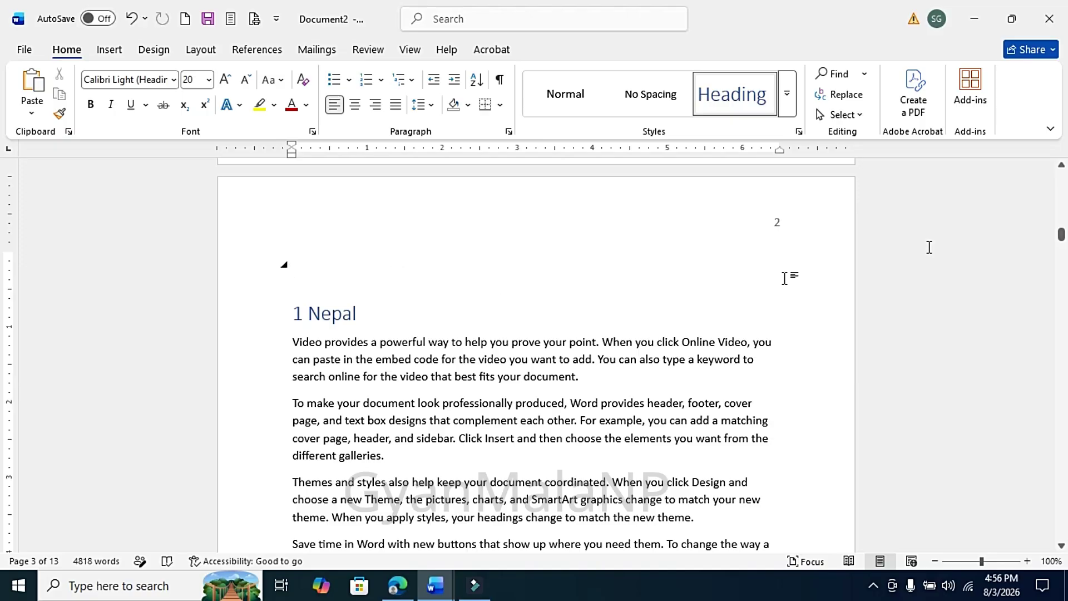
Step: Insert a Continuous section break before the "1 Nepal" heading
{"action": "left_click", "coordinate": [201, 51]}
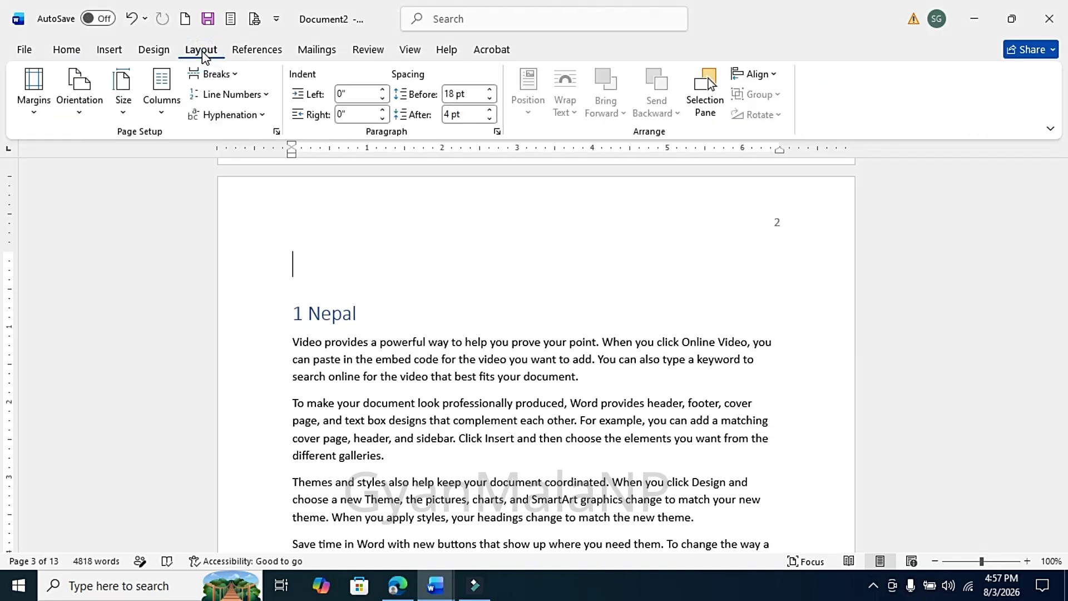
{"action": "left_click", "coordinate": [235, 79]}
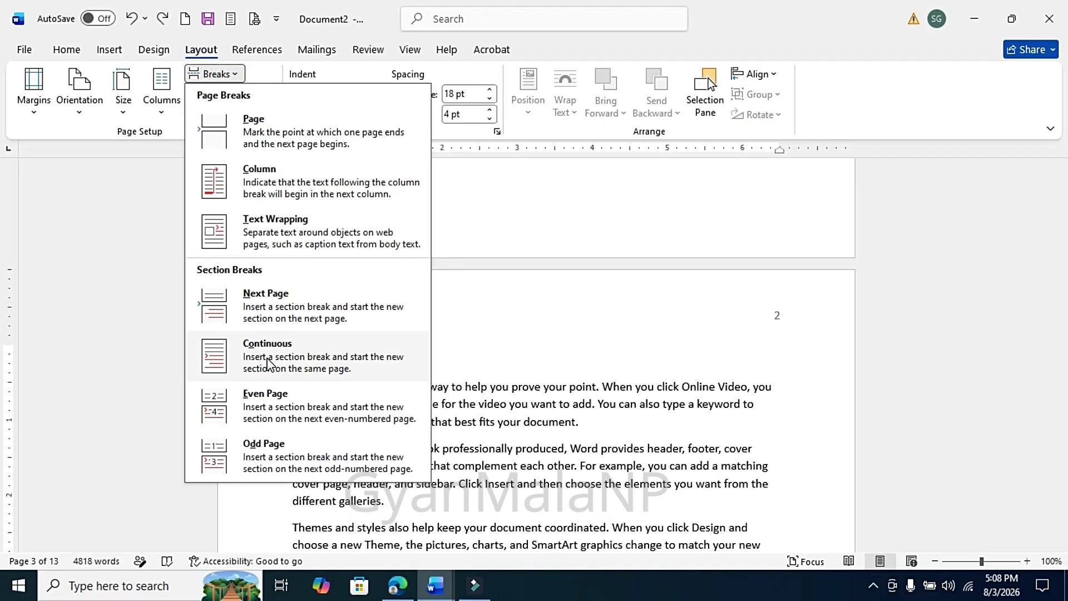
{"action": "left_click", "coordinate": [268, 362]}
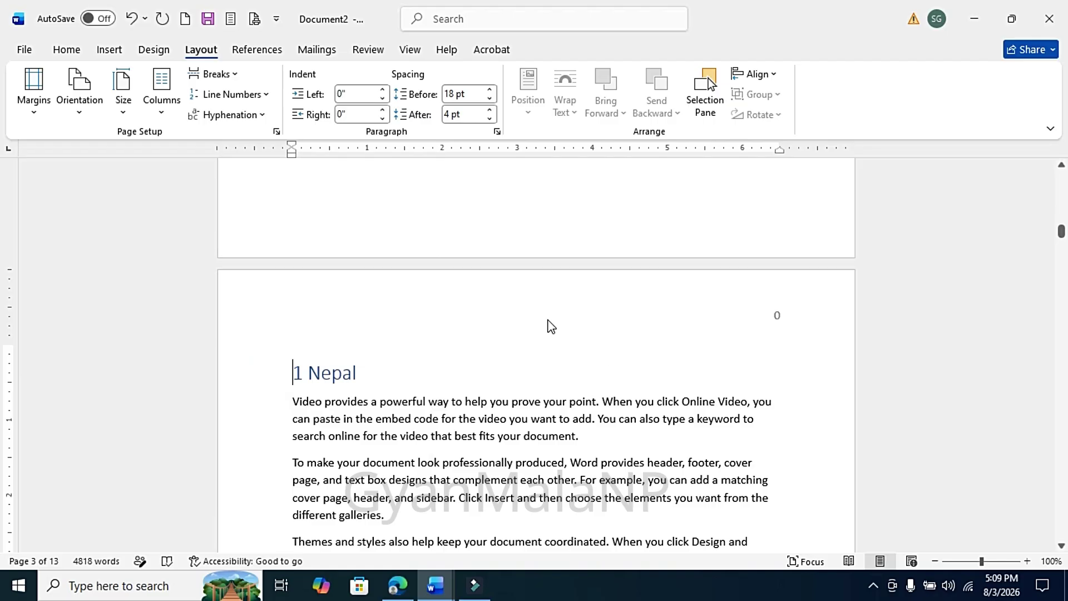
Step: Unlink the Section 2 header from the previous section and delete the page number from the Section 1 header on the contents page
{"action": "double_click", "coordinate": [549, 340]}
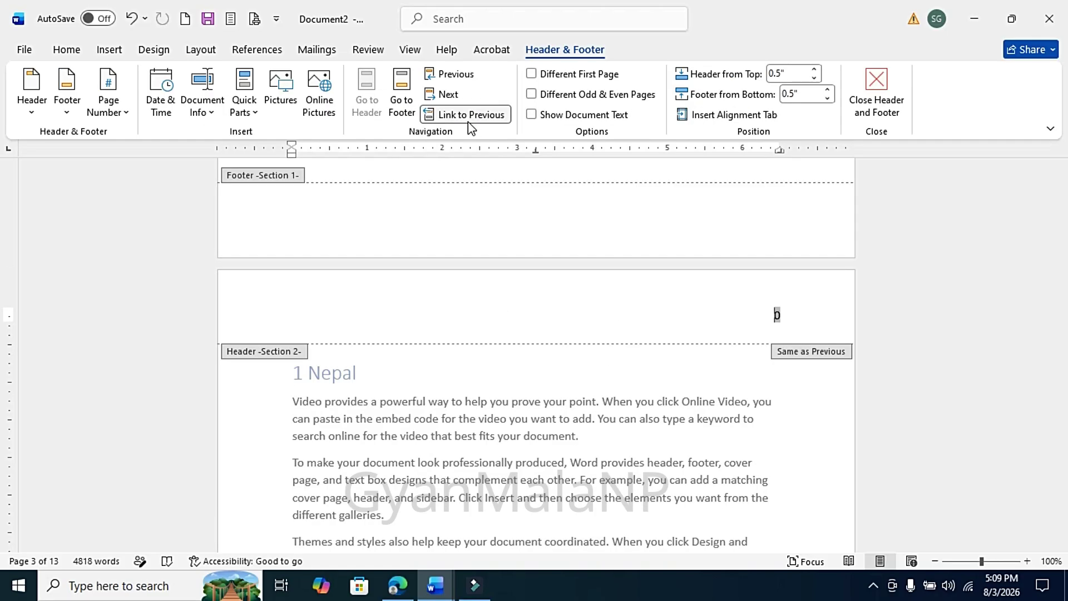
{"action": "left_click_drag", "start_coordinate": [1061, 237], "coordinate": [1060, 204]}
{"action": "left_click", "coordinate": [782, 290]}
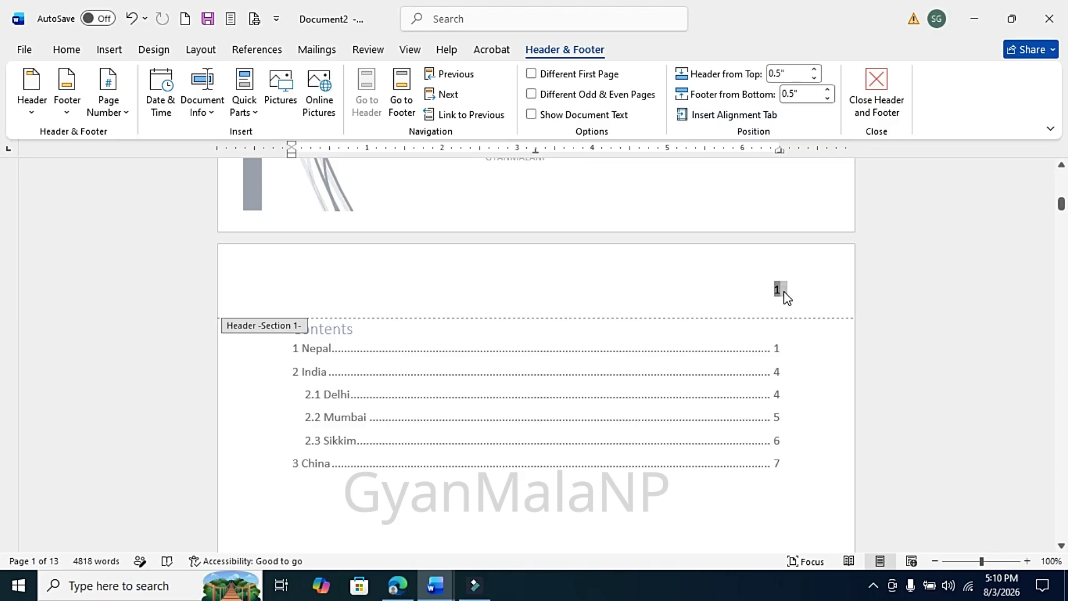
{"action": "left_click", "coordinate": [795, 294]}
{"action": "key", "text": "BackSpace"}
Step: Set the Section 2 page numbering to start at 1 on the "1 Nepal" page and exit header editing
{"action": "left_click_drag", "start_coordinate": [1062, 205], "coordinate": [1062, 232]}
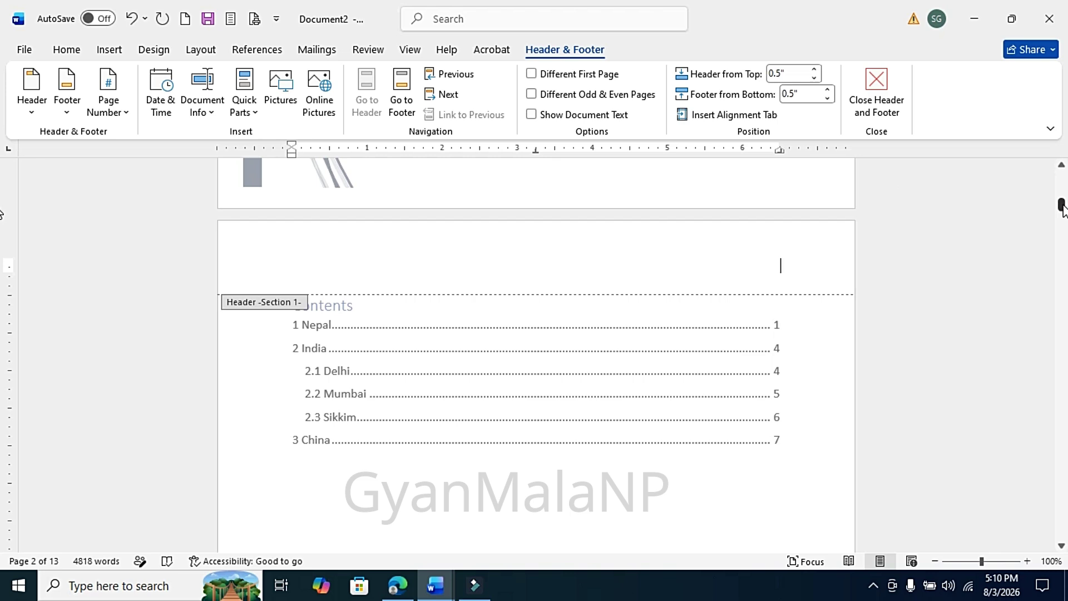
{"action": "left_click", "coordinate": [768, 268]}
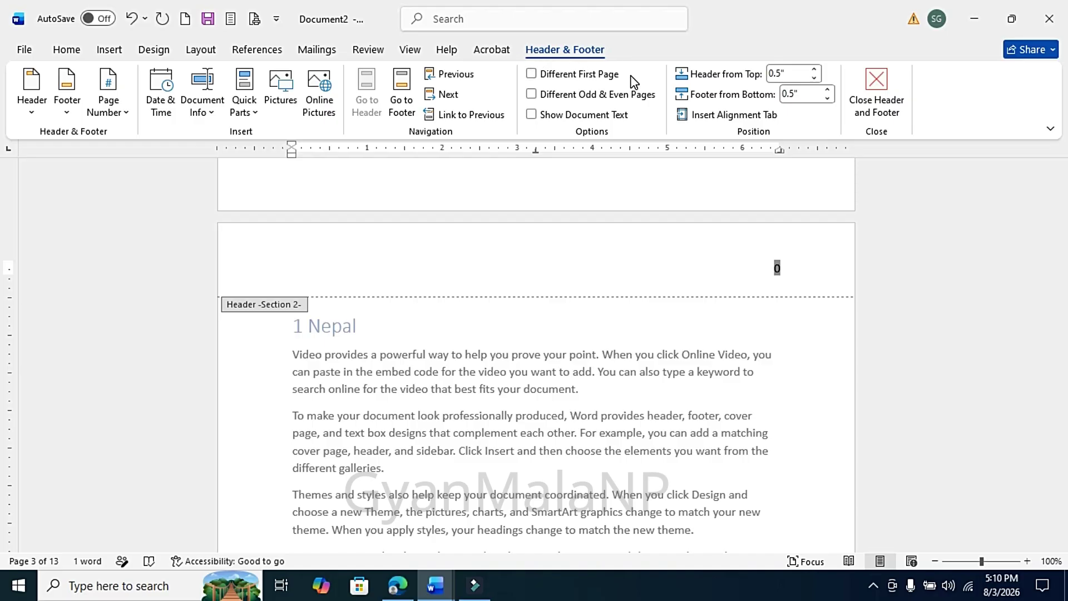
{"action": "left_click", "coordinate": [126, 118]}
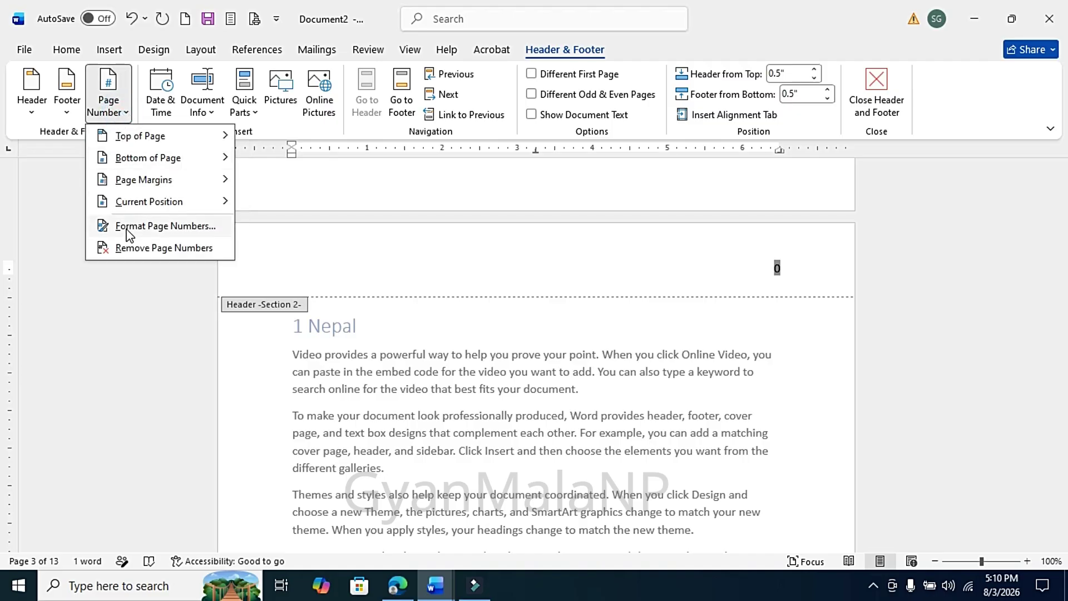
{"action": "left_click", "coordinate": [128, 230]}
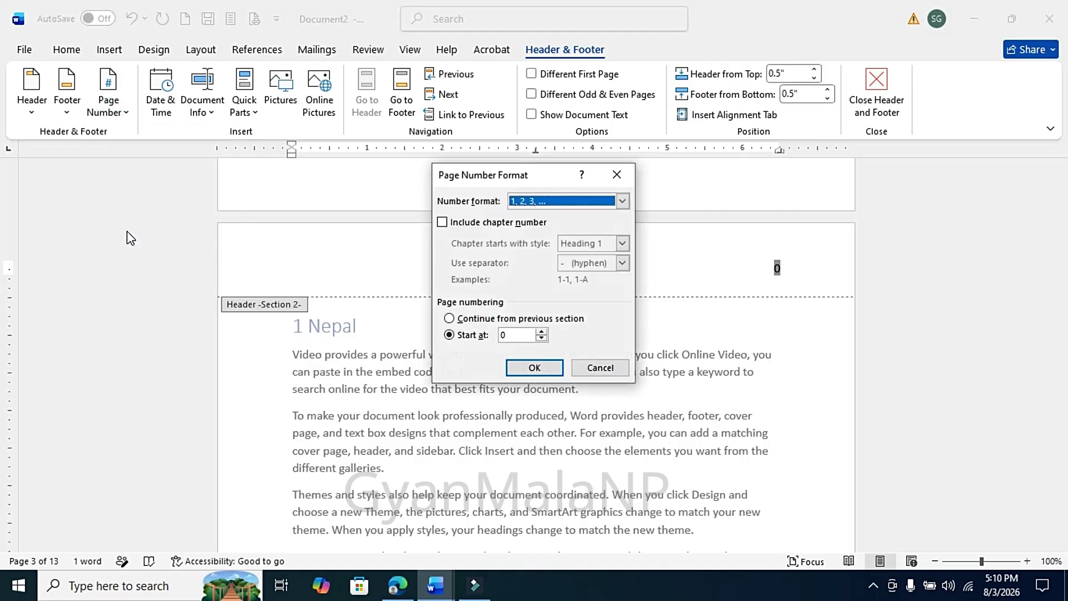
{"action": "left_click", "coordinate": [448, 335]}
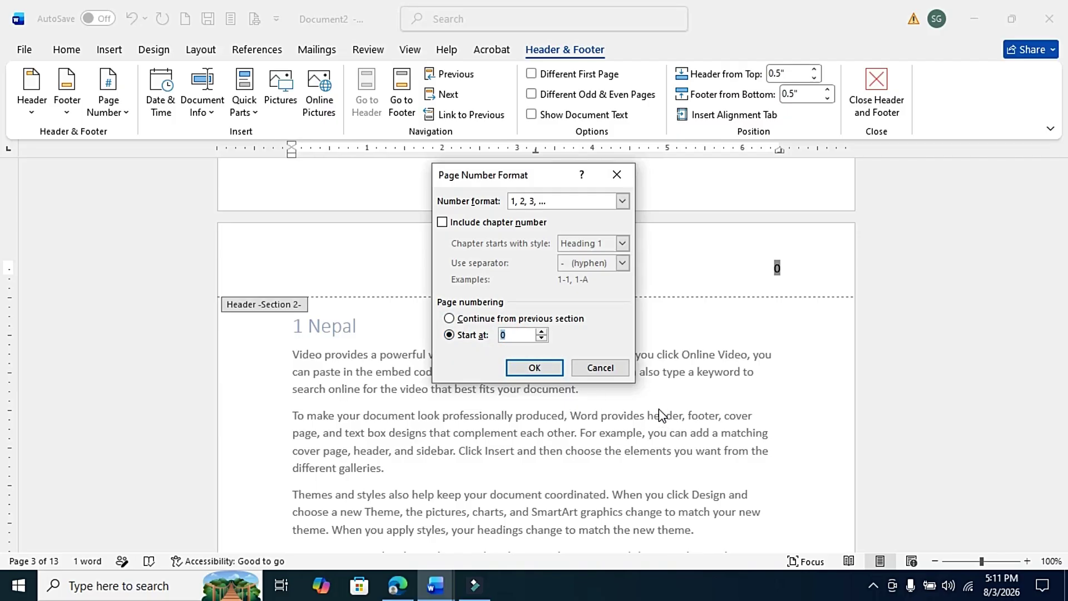
{"action": "type", "text": "1"}
{"action": "left_click", "coordinate": [534, 368]}
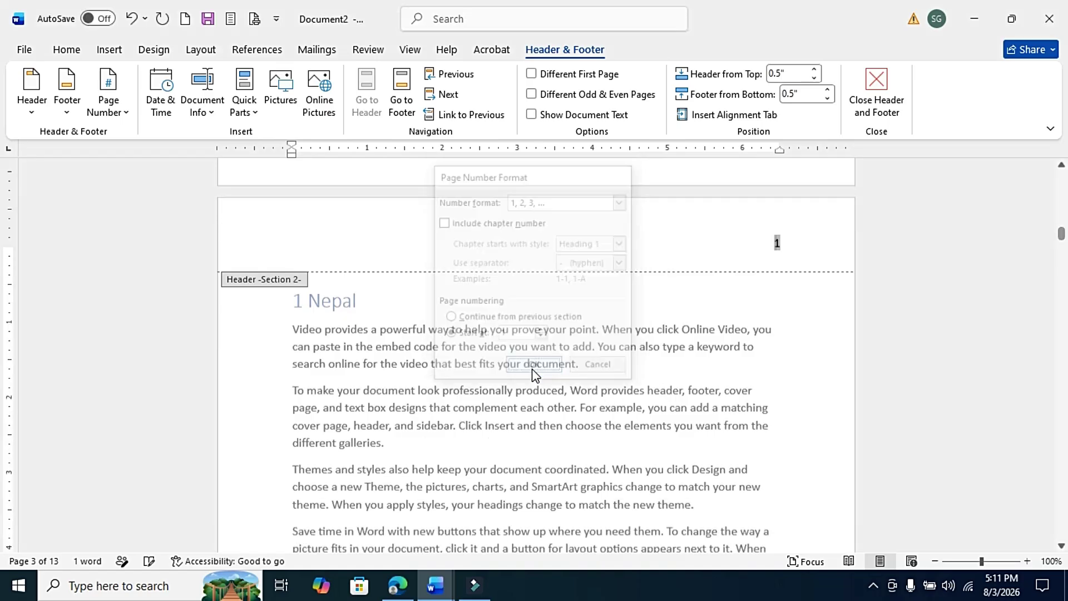
{"action": "left_click", "coordinate": [875, 88]}
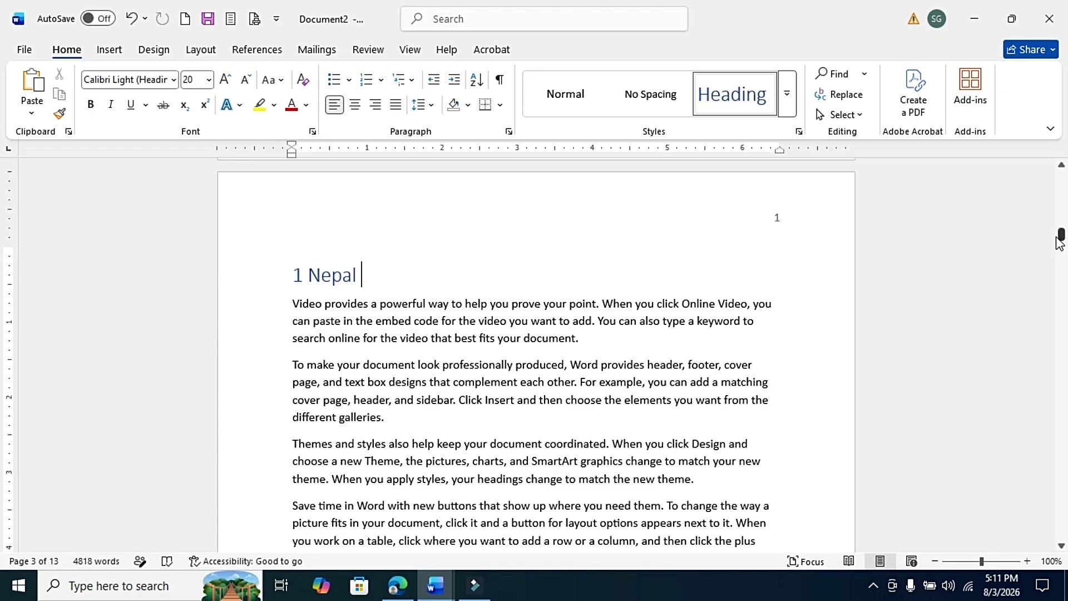
Step: Update the entire table of contents, including both its headings and page numbers
{"action": "left_click_drag", "start_coordinate": [1061, 236], "coordinate": [1063, 525]}
{"action": "left_click", "coordinate": [504, 482]}
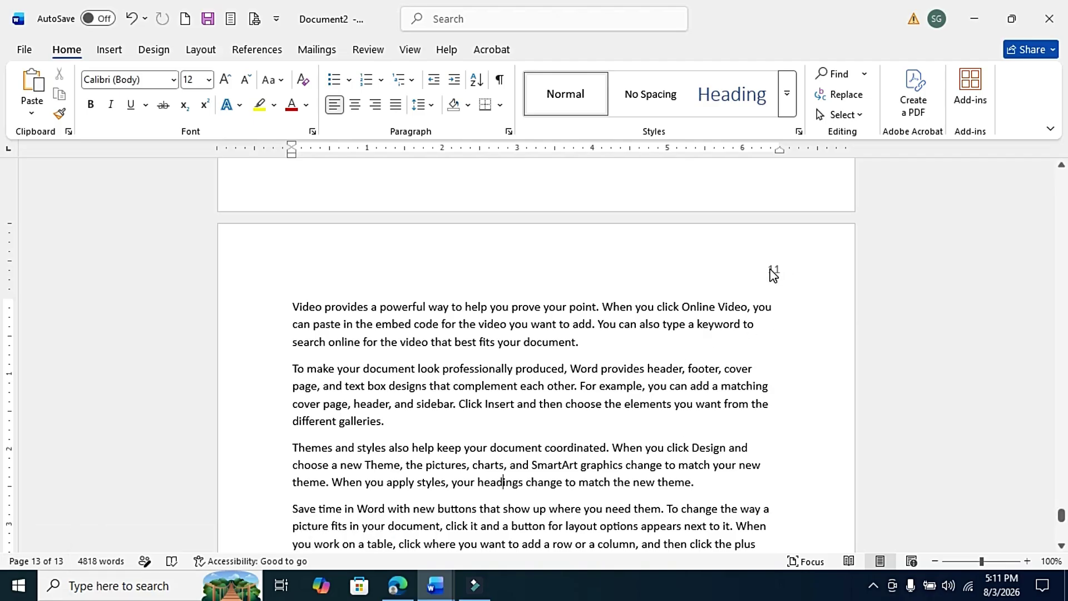
{"action": "mouse_move", "coordinate": [1060, 513]}
{"action": "left_mouse_down"}
{"action": "mouse_move", "coordinate": [1061, 184]}
{"action": "mouse_move", "coordinate": [1057, 228]}
{"action": "mouse_move", "coordinate": [1062, 208]}
{"action": "left_mouse_up"}
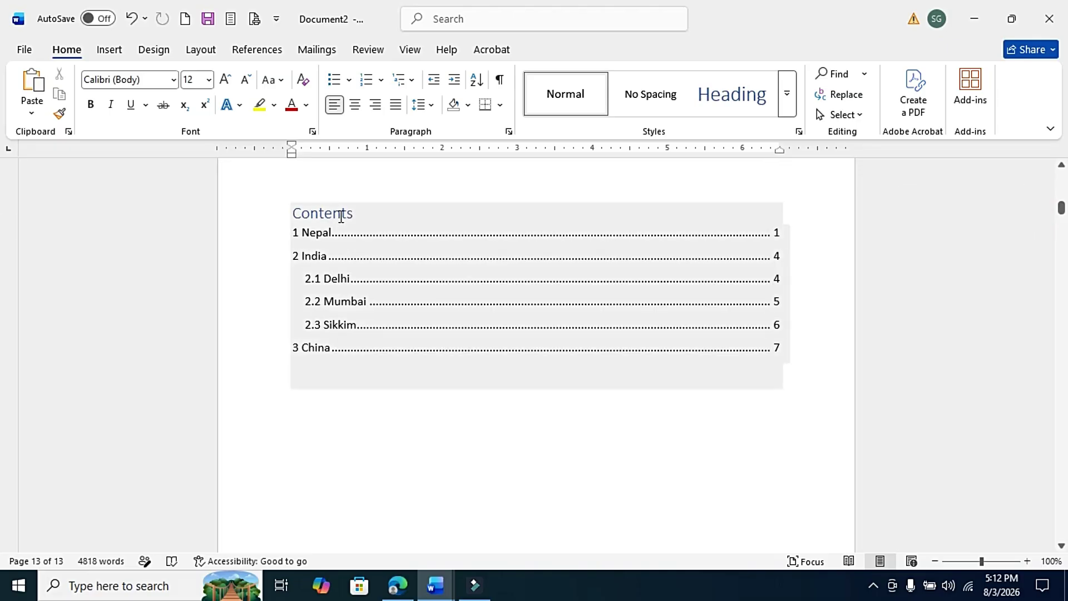
{"action": "left_click", "coordinate": [341, 216]}
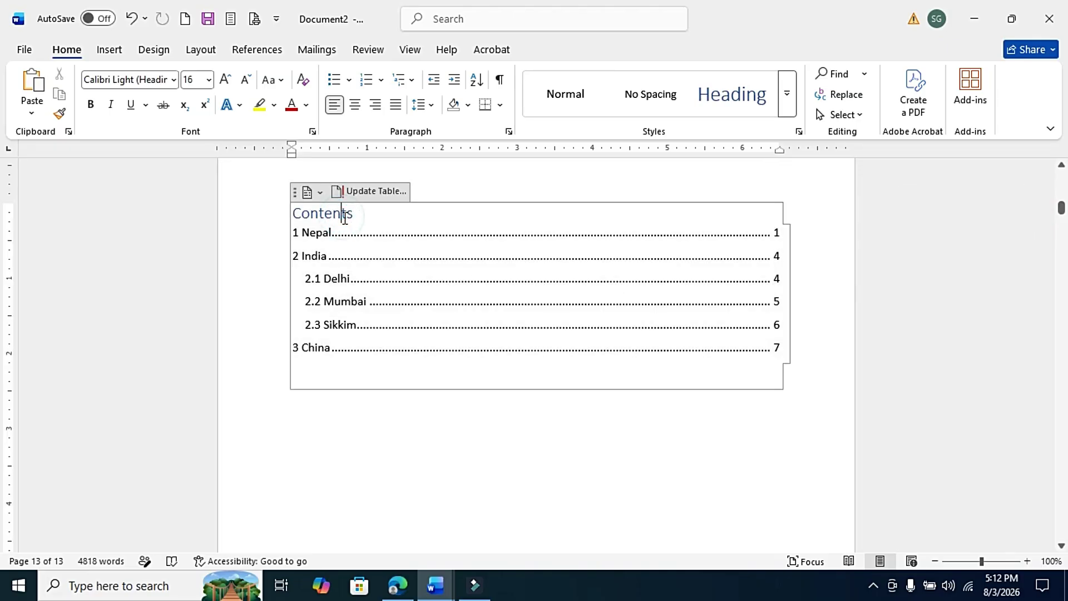
{"action": "left_click", "coordinate": [370, 192]}
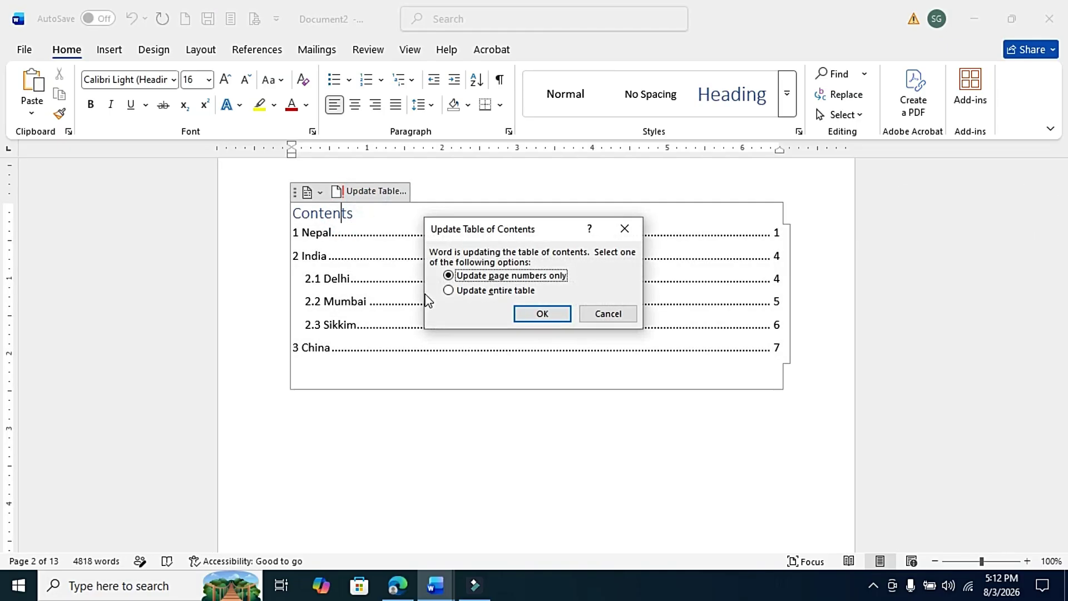
{"action": "left_click", "coordinate": [449, 291]}
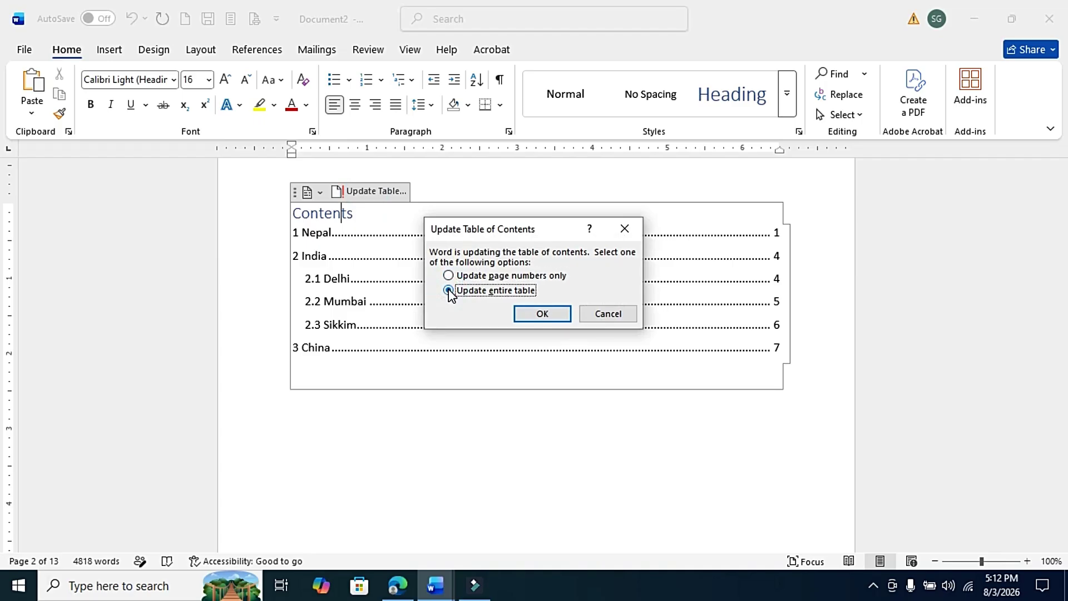
{"action": "left_click", "coordinate": [542, 315]}
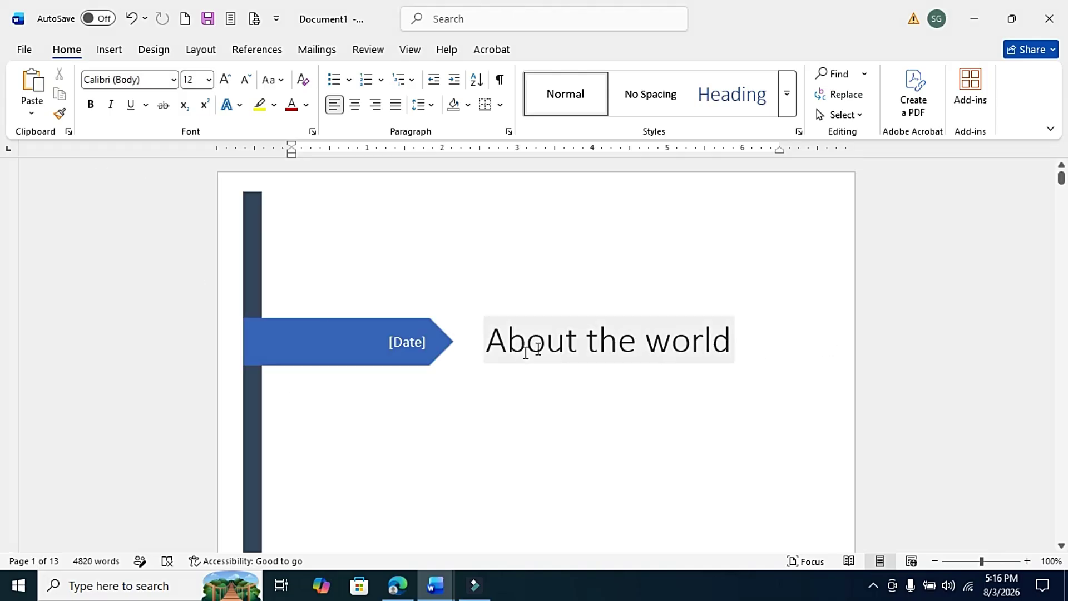
Step: Open the print settings and preview for the "About the world" document
{"action": "left_click", "coordinate": [24, 50]}
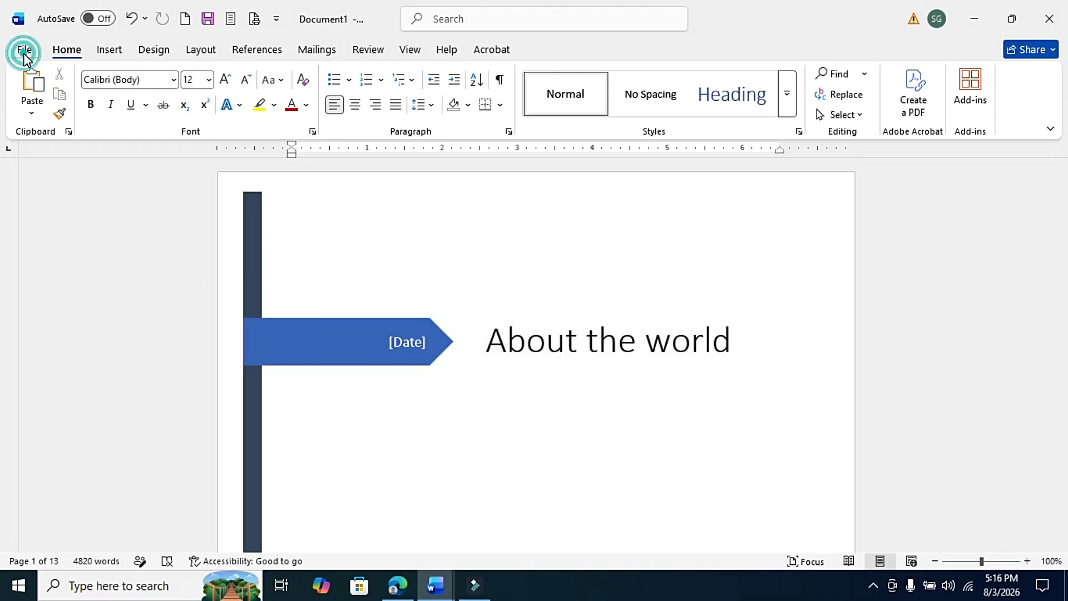
{"action": "left_click", "coordinate": [57, 363]}
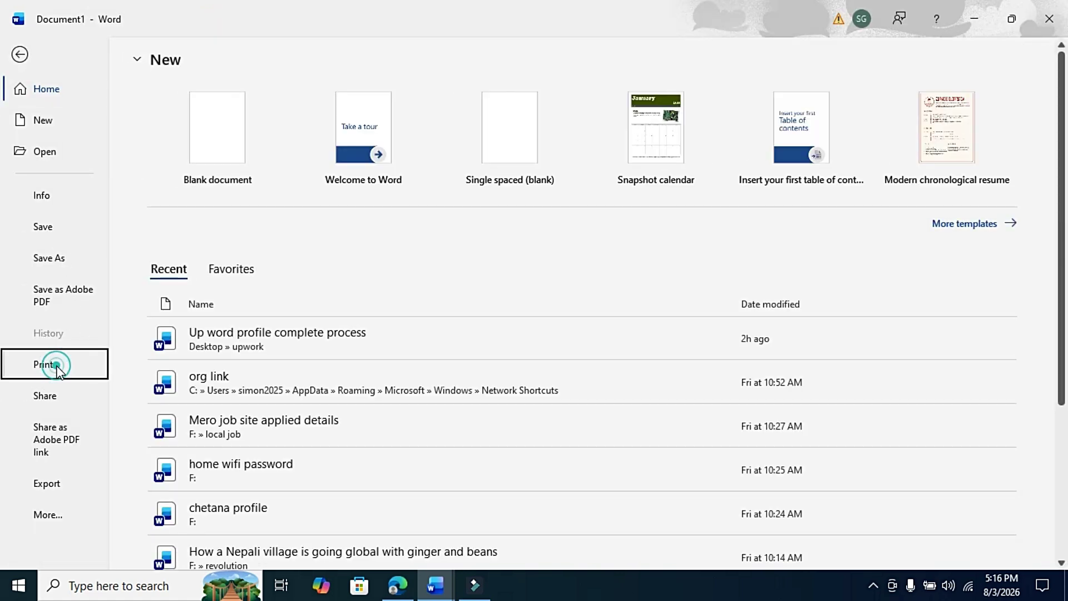